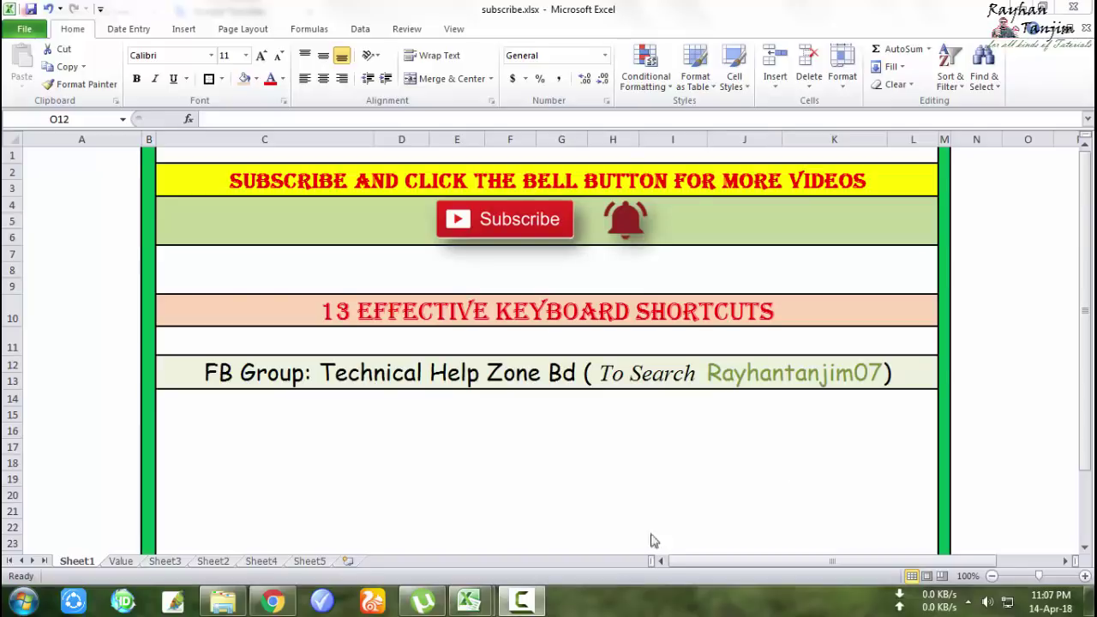
Switch from subscribe.xlsx to the attendance workbook's Sheet7 with Ctrl+Tab
key(ctrl+Tab)
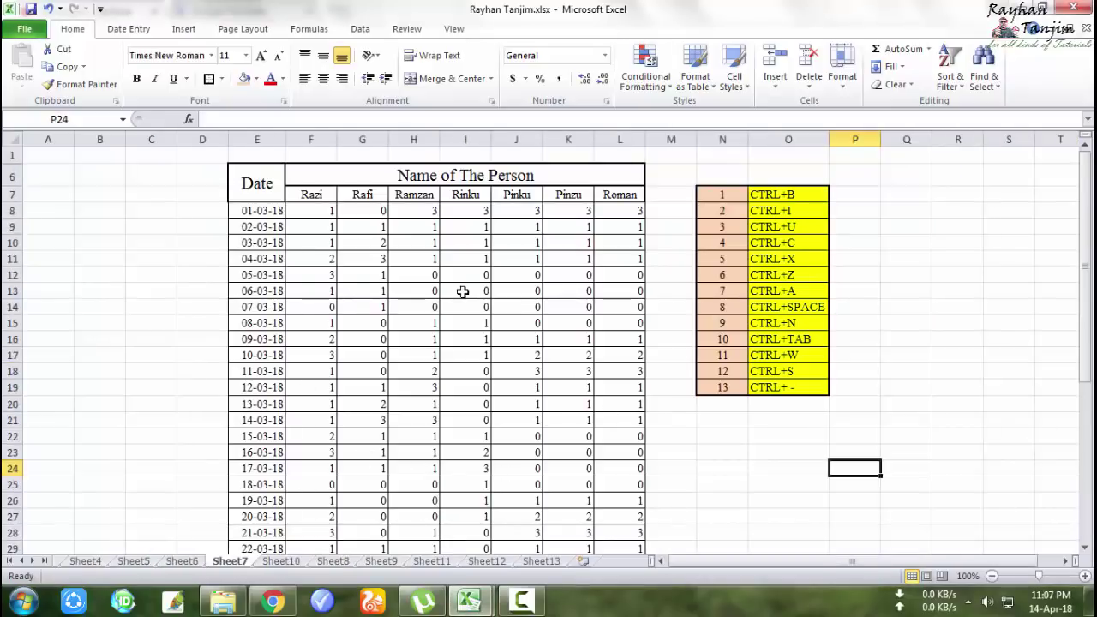
Scroll back to the table and click through the Ramzan, Rinku, Pinku, Razi and Rafi headers
scroll(374, 335, down, 3)
scroll(375, 335, up, 1)
scroll(390, 343, up, 2)
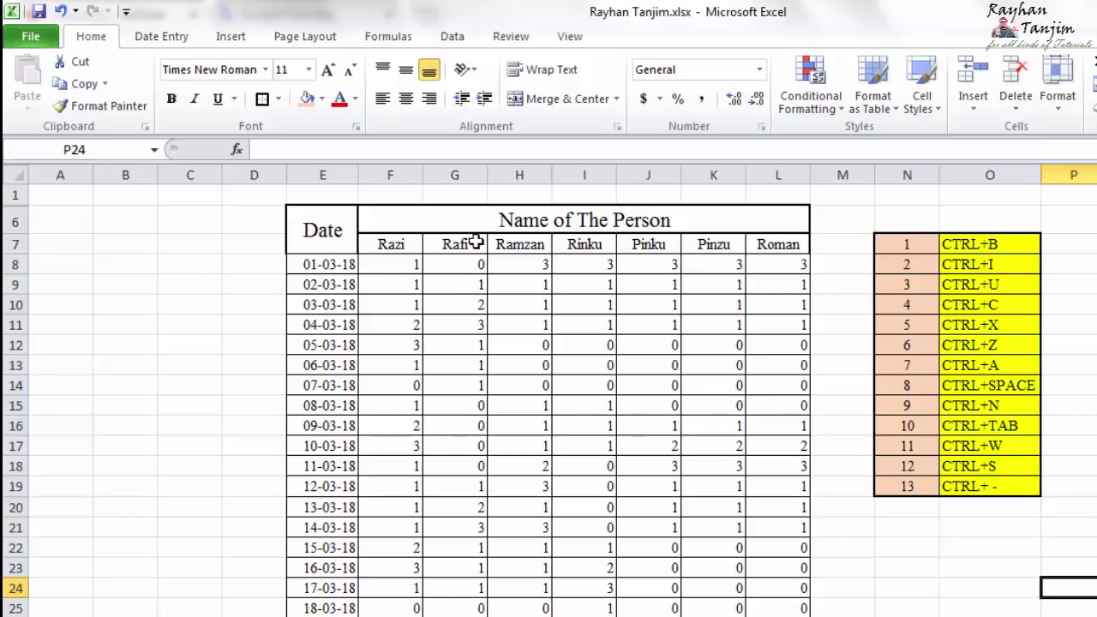
click(536, 245)
click(583, 246)
click(645, 246)
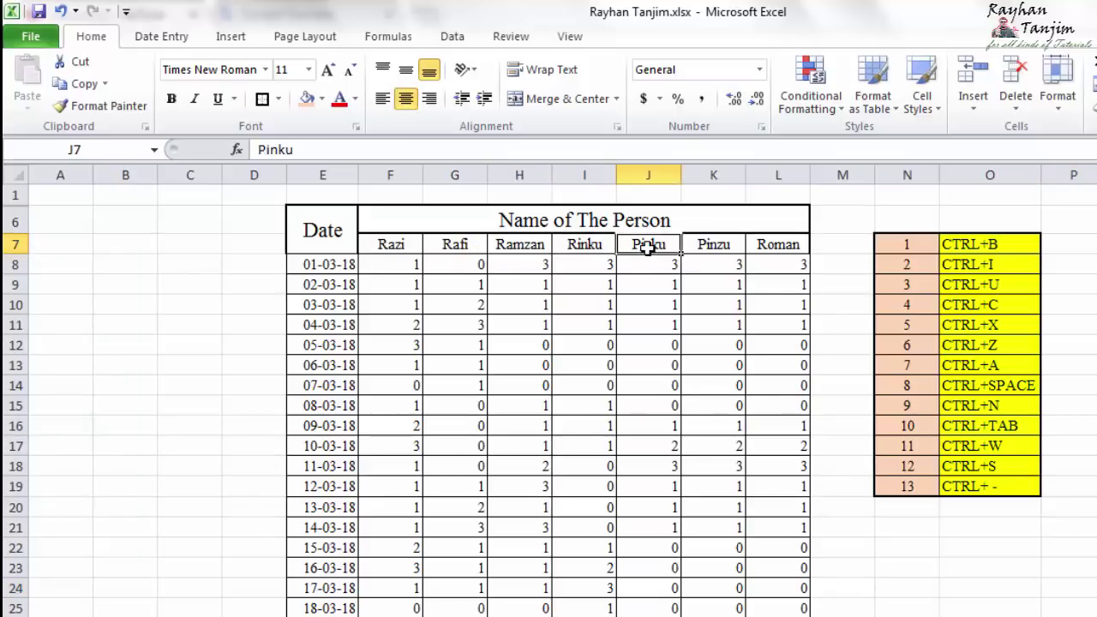
click(399, 246)
click(457, 246)
Bold the Pinku header, then select the names Razi through Roman in F7:L7
click(597, 246)
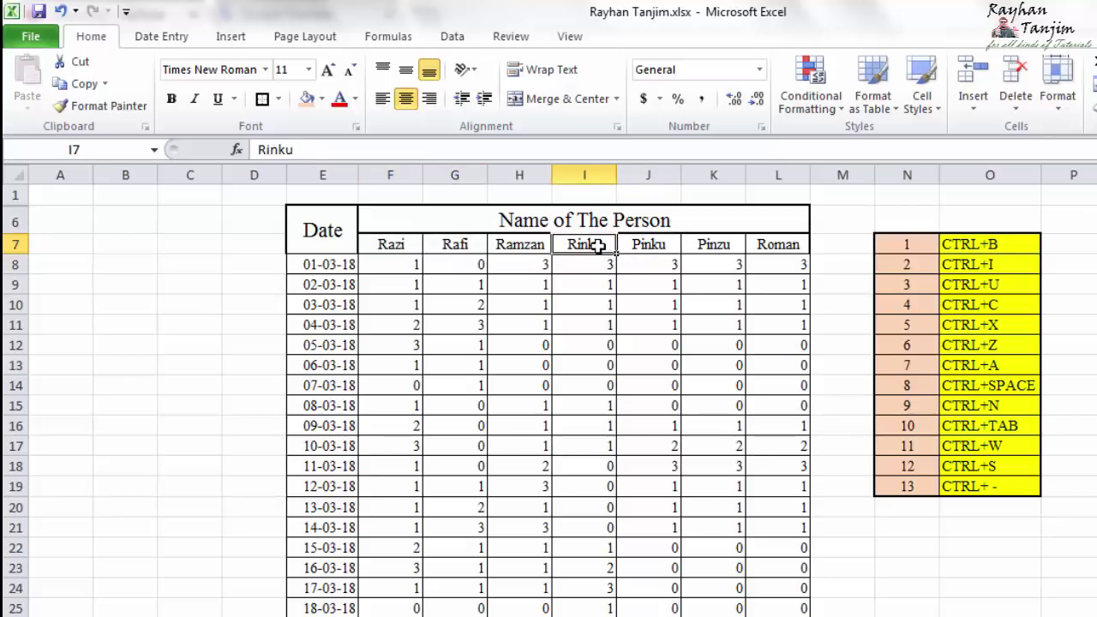
click(660, 246)
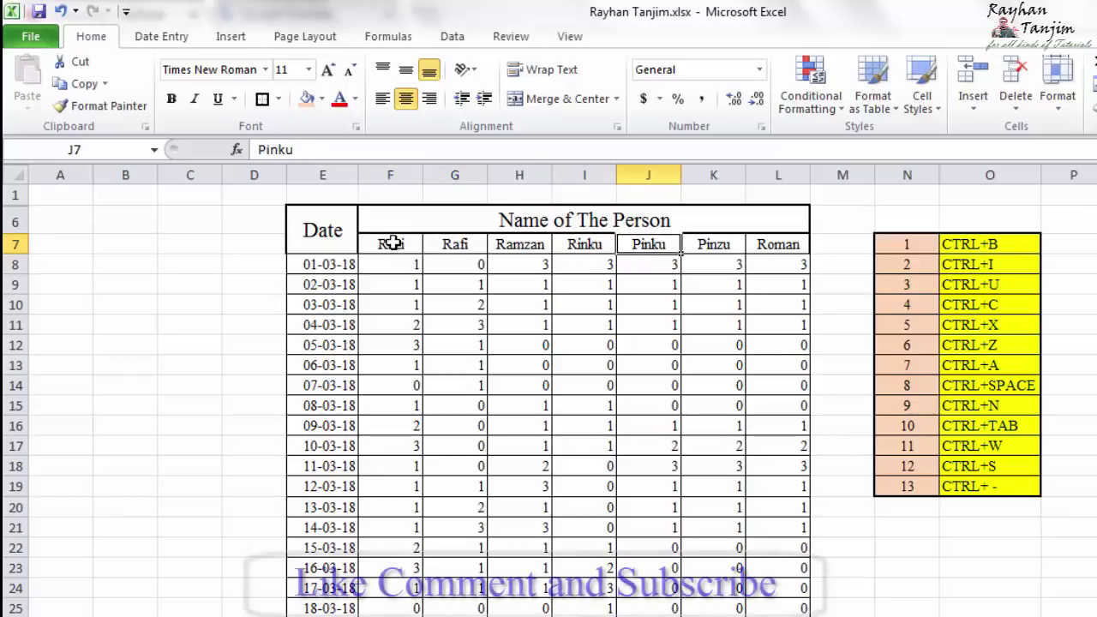
key(ctrl+b)
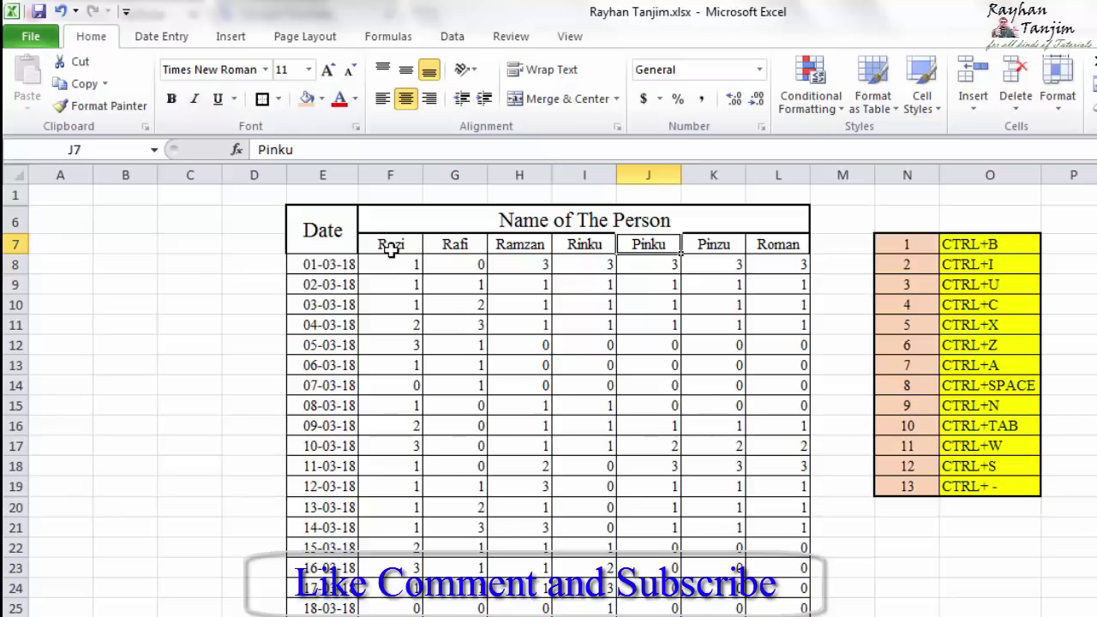
click(380, 246)
drag(380, 246, 760, 244)
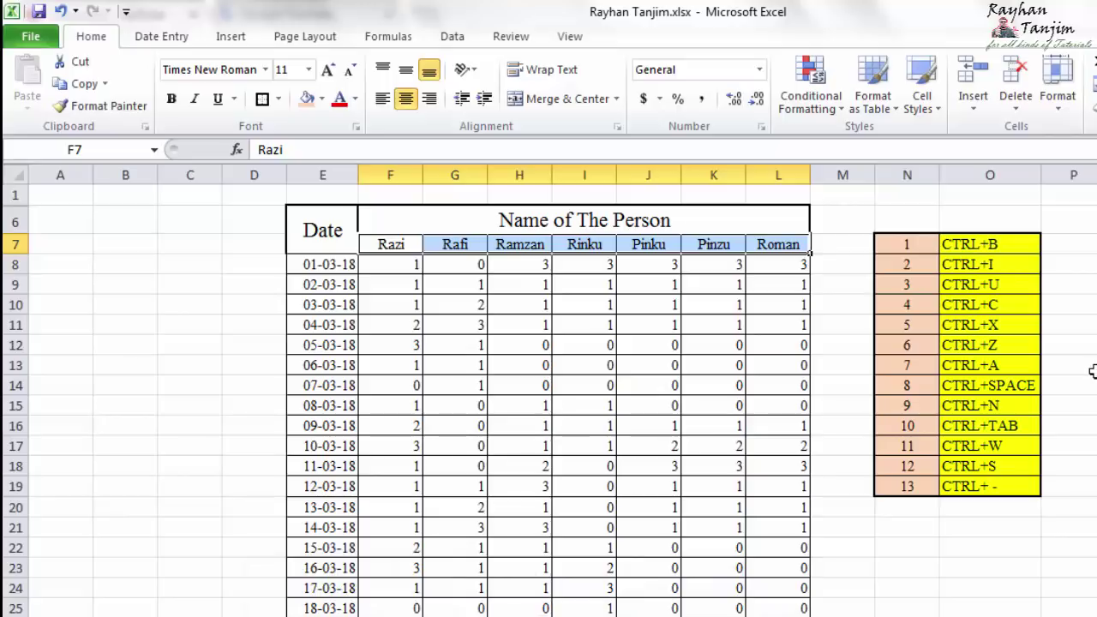
Make the Razi–Roman name headers bold and italic
key(ctrl+b)
click(667, 347)
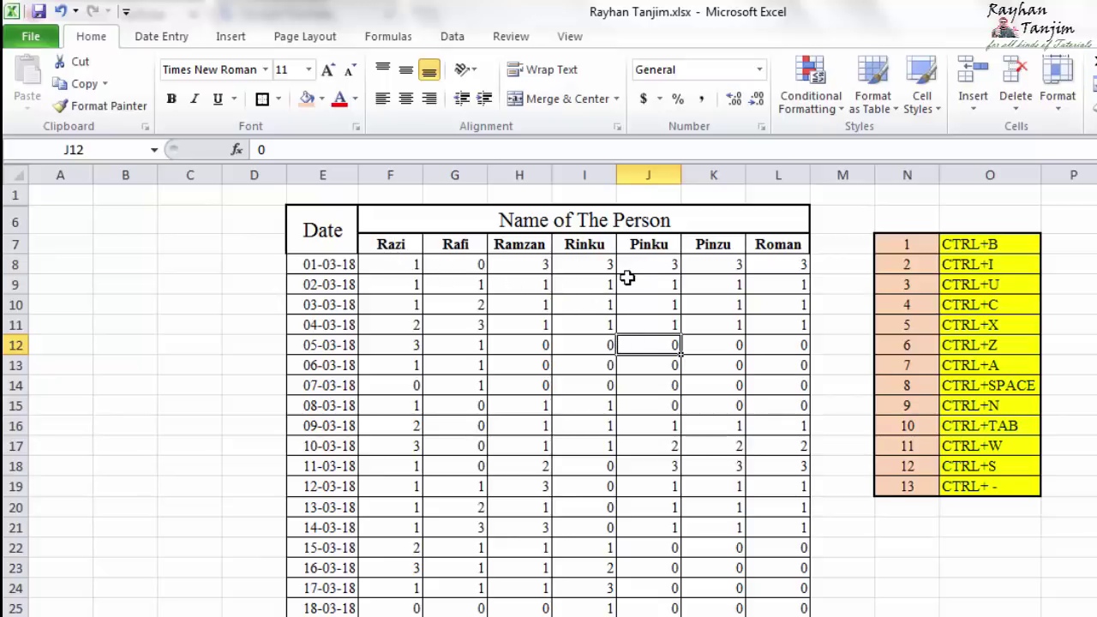
drag(390, 244, 769, 242)
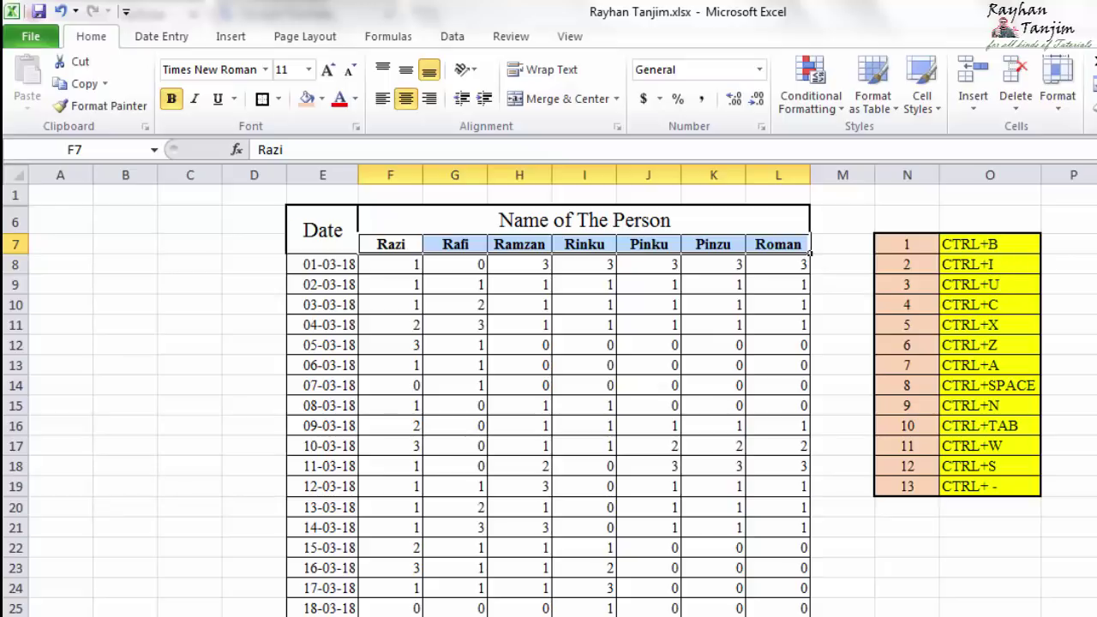
key(ctrl+i)
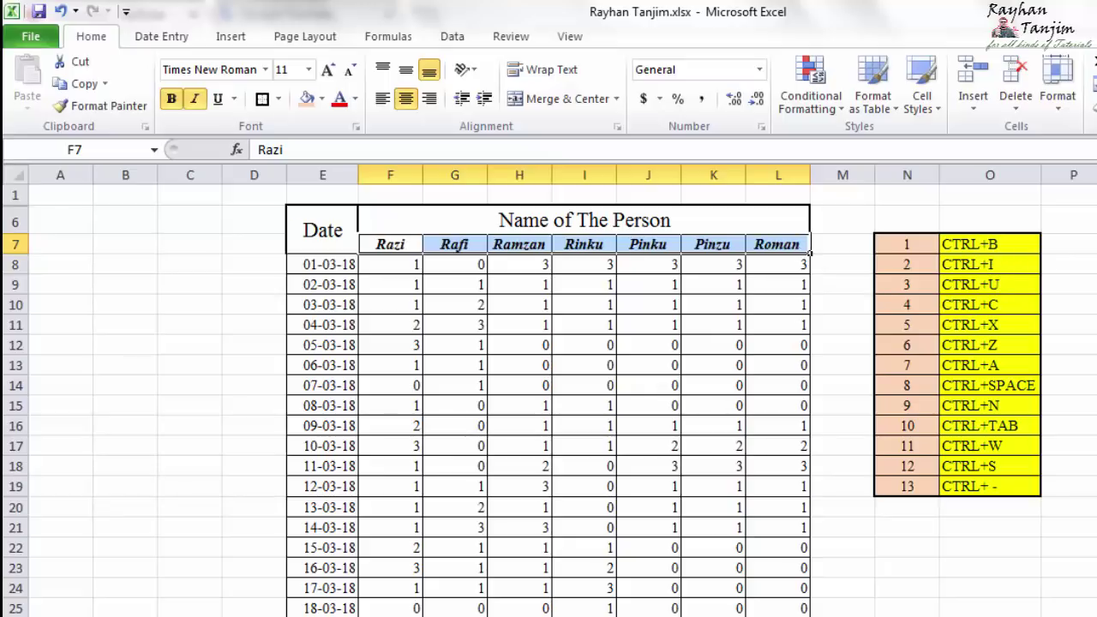
click(711, 401)
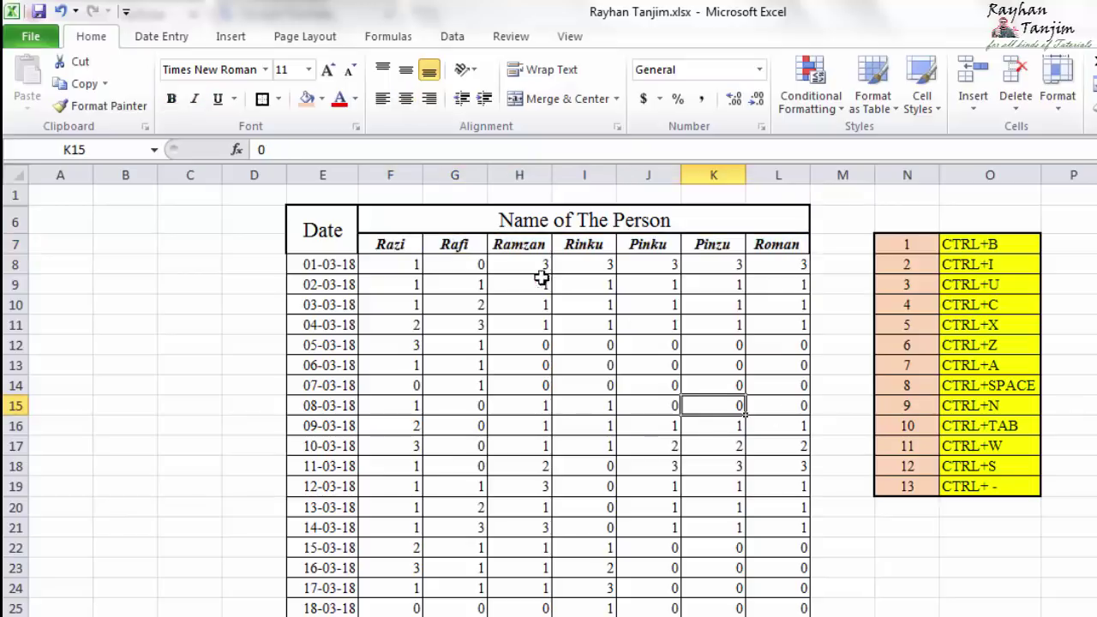
Reselect the Razi–Roman name headers and underline them
click(431, 321)
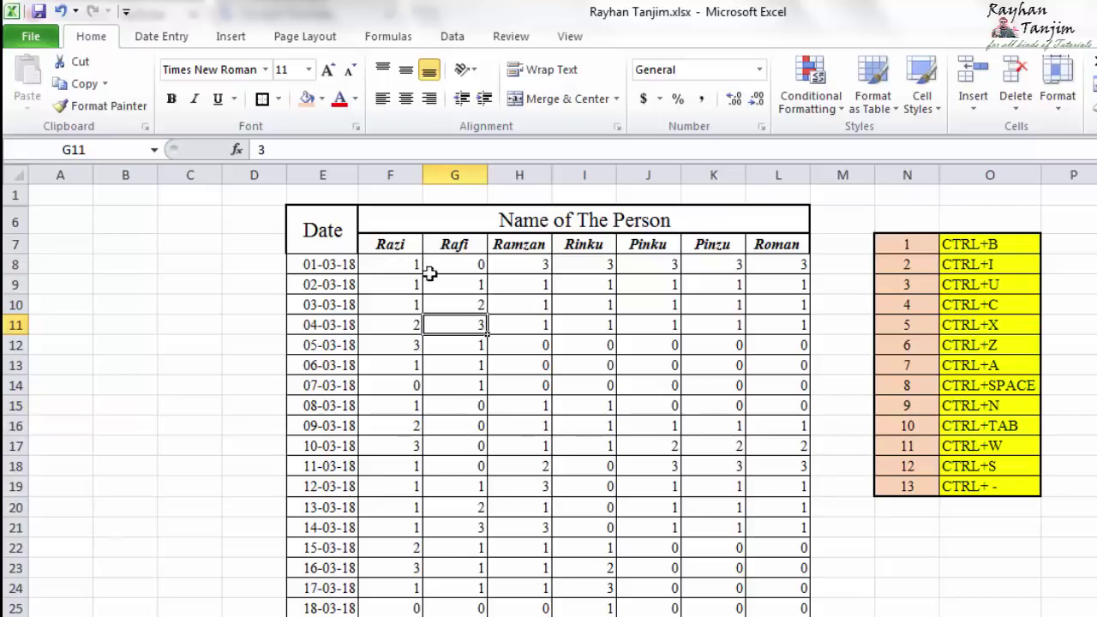
click(390, 246)
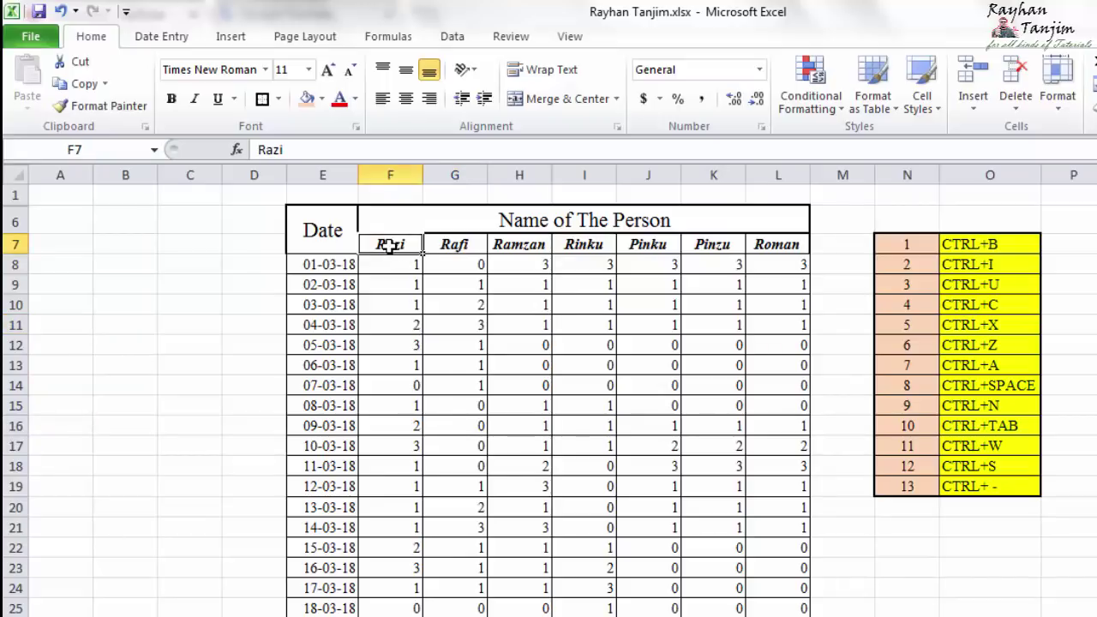
drag(384, 245, 795, 246)
click(481, 319)
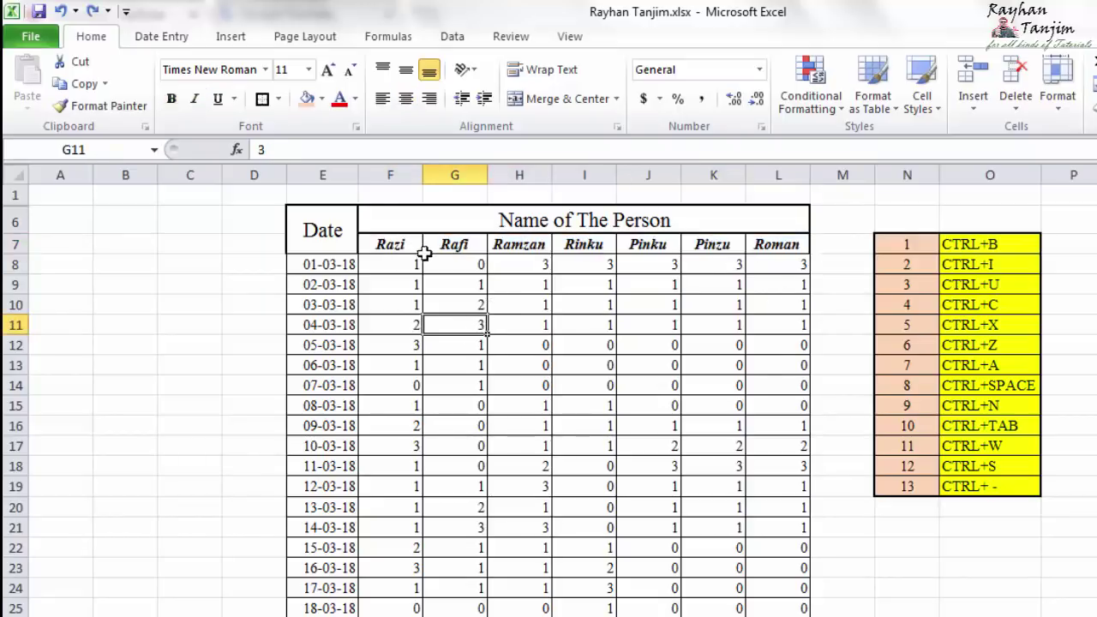
drag(390, 246, 766, 243)
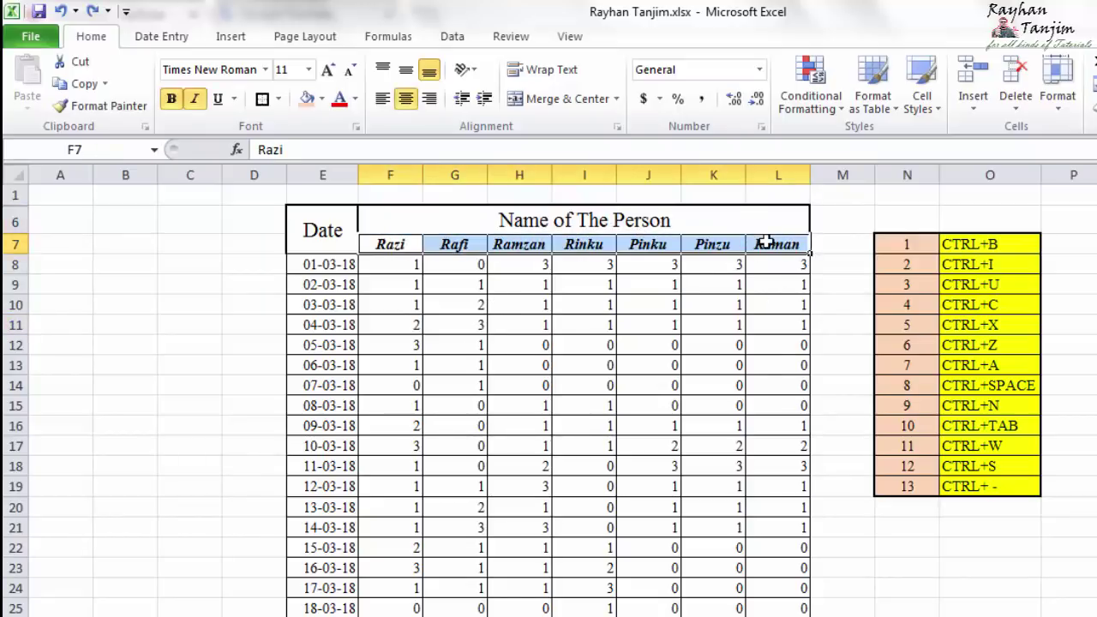
key(ctrl+u)
click(693, 365)
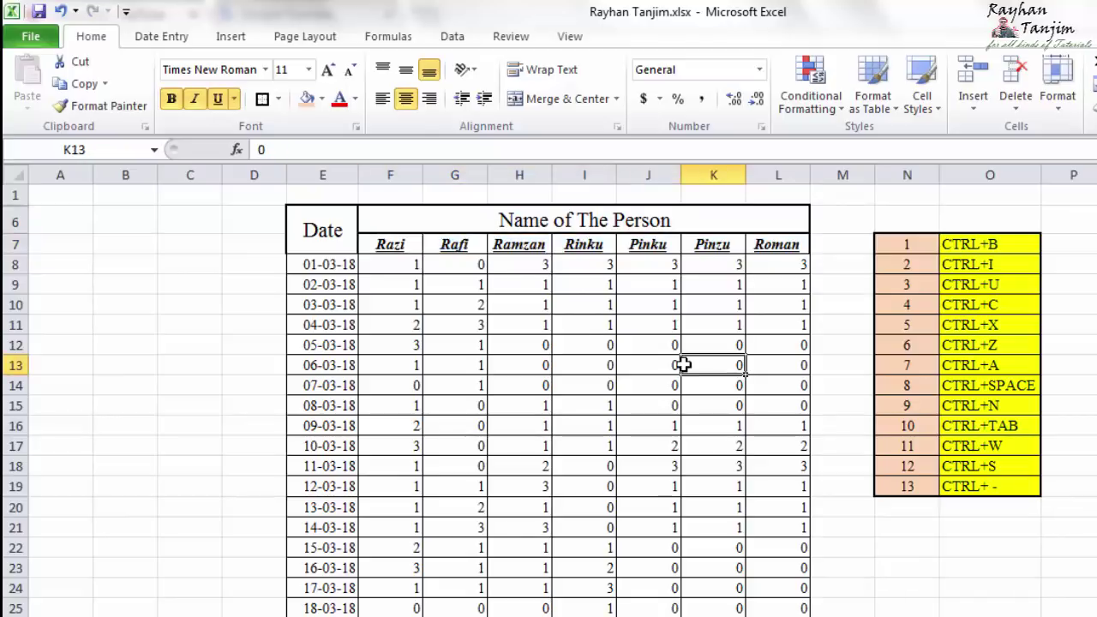
Make row 7 taller and centre the name headers vertically with Middle Align
drag(26, 254, 228, 270)
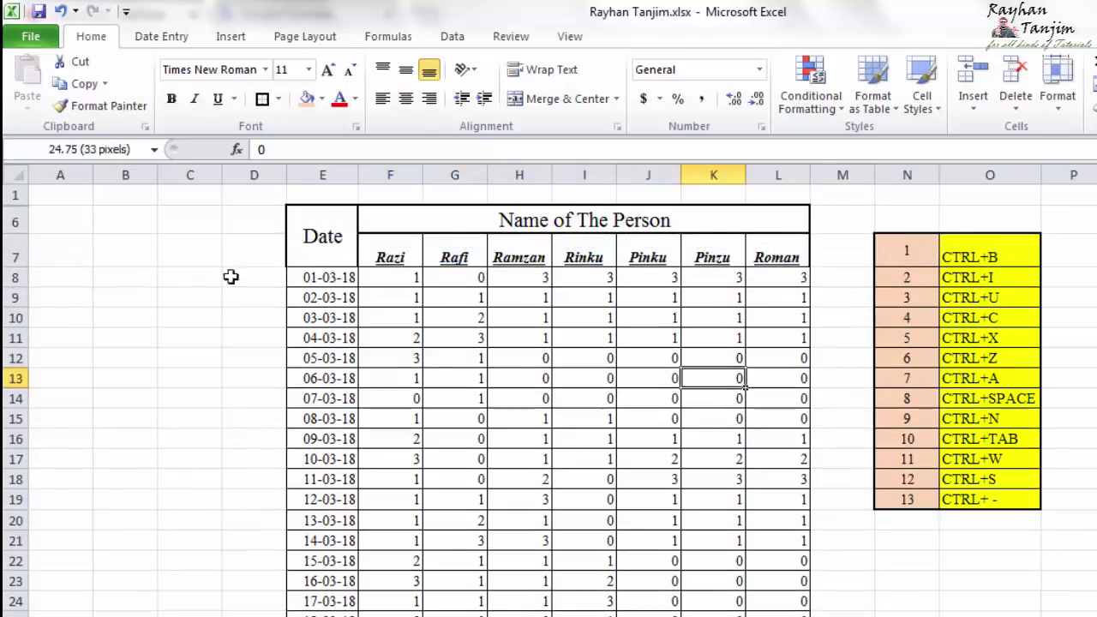
click(649, 317)
drag(393, 253, 757, 262)
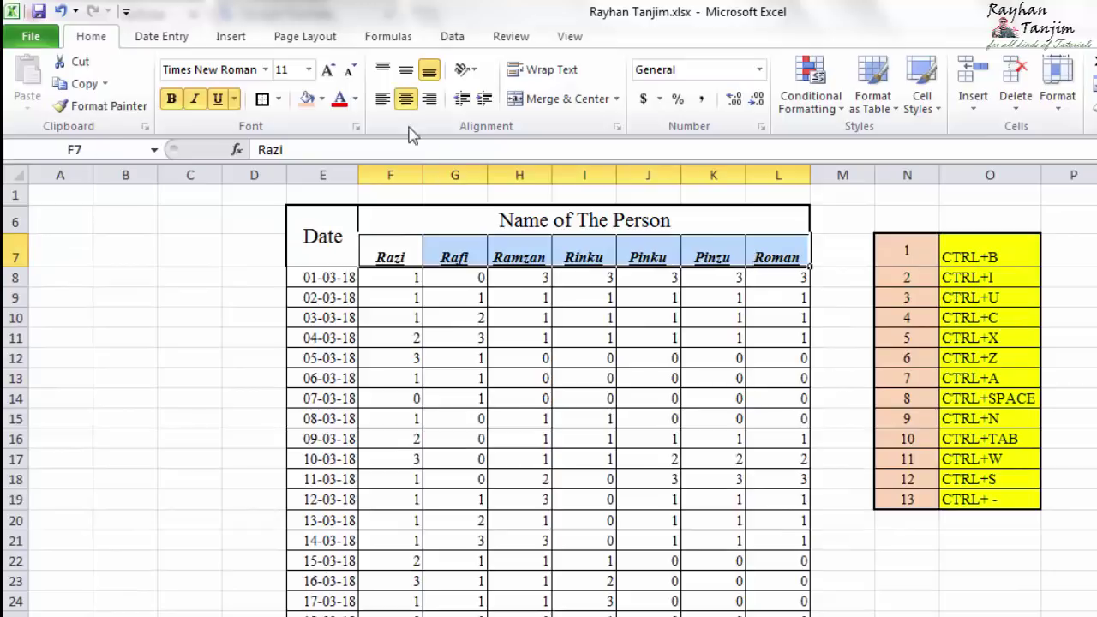
click(407, 69)
click(519, 358)
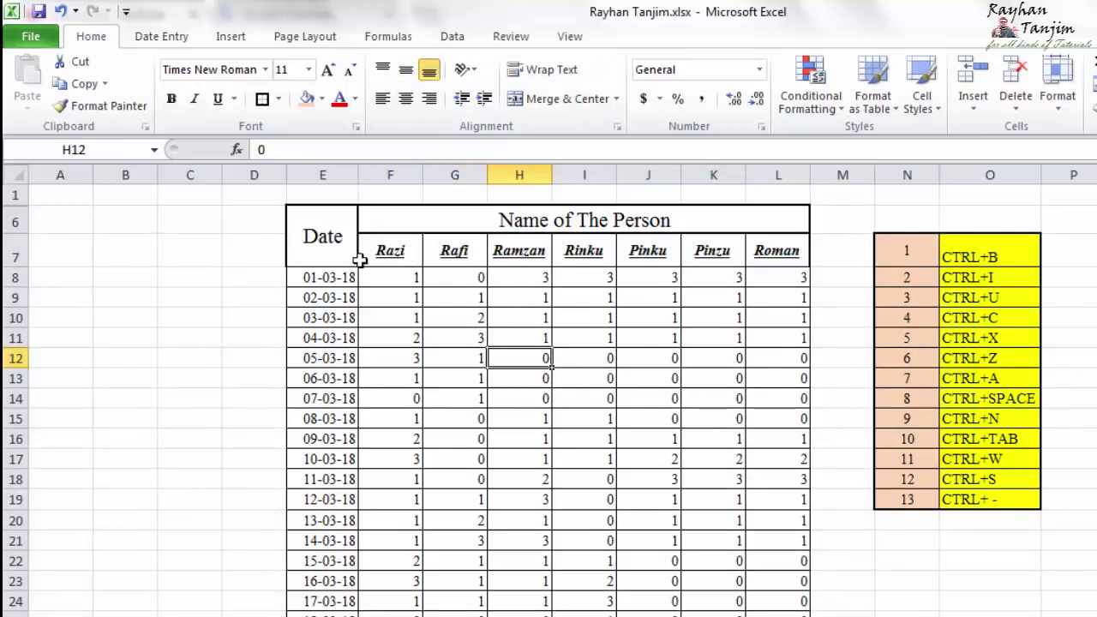
Remove the underline, italics and bold from the Razi–Roman name headers
drag(367, 254, 750, 249)
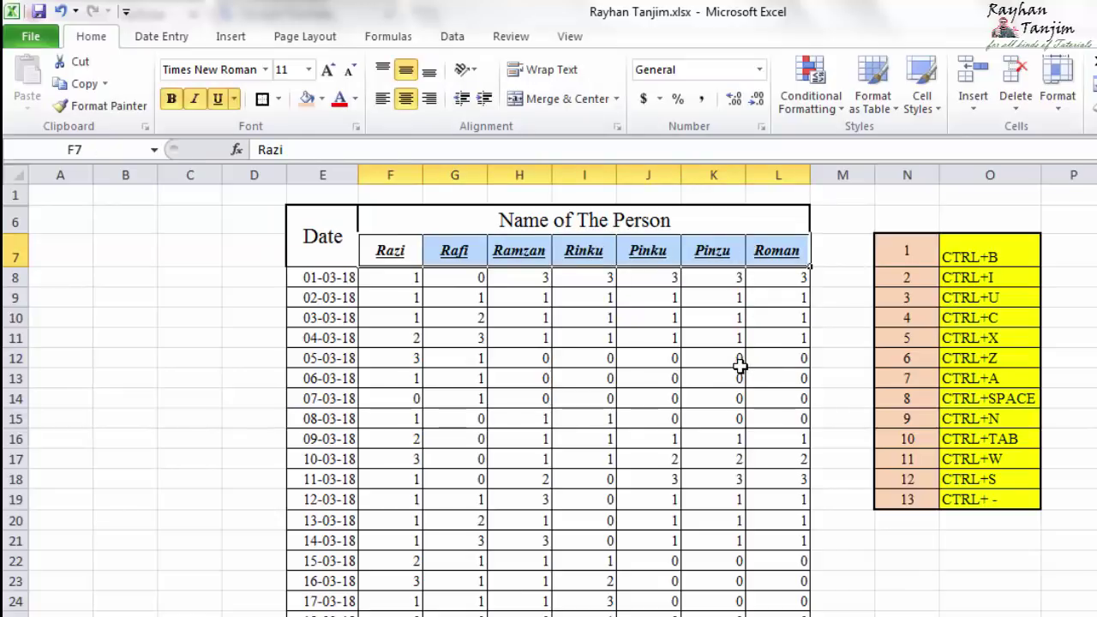
key(ctrl+u)
click(740, 366)
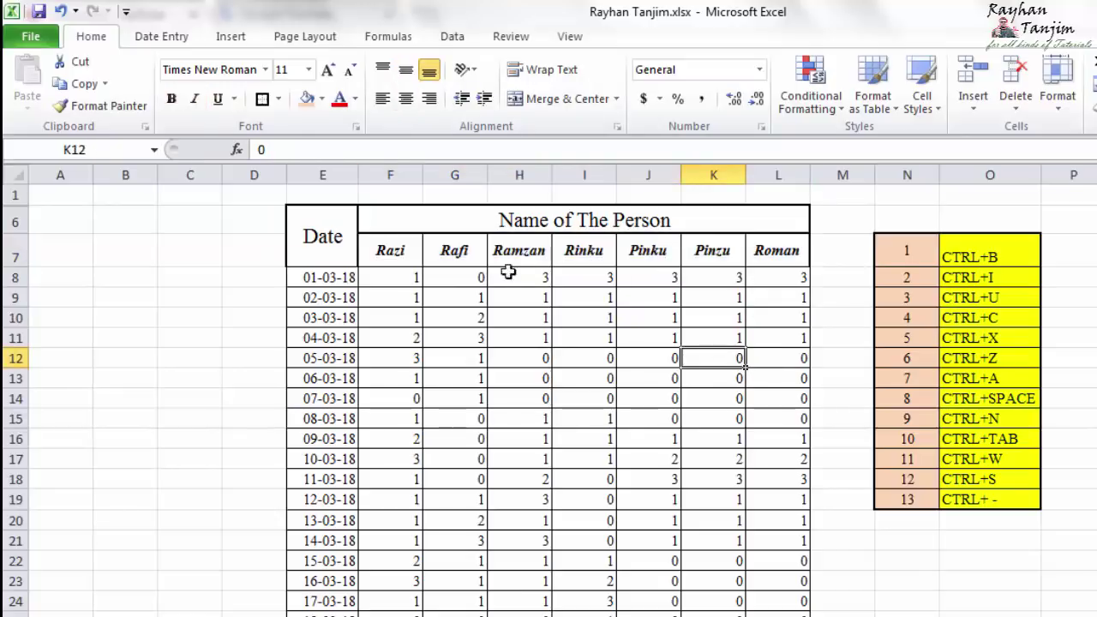
drag(399, 256, 784, 254)
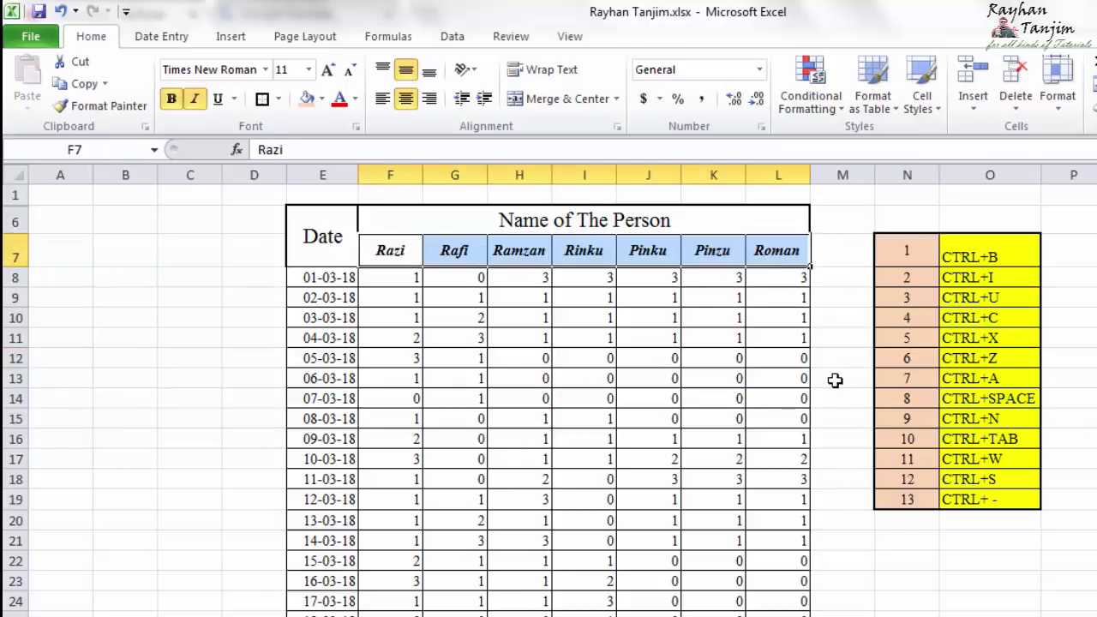
key(ctrl+i)
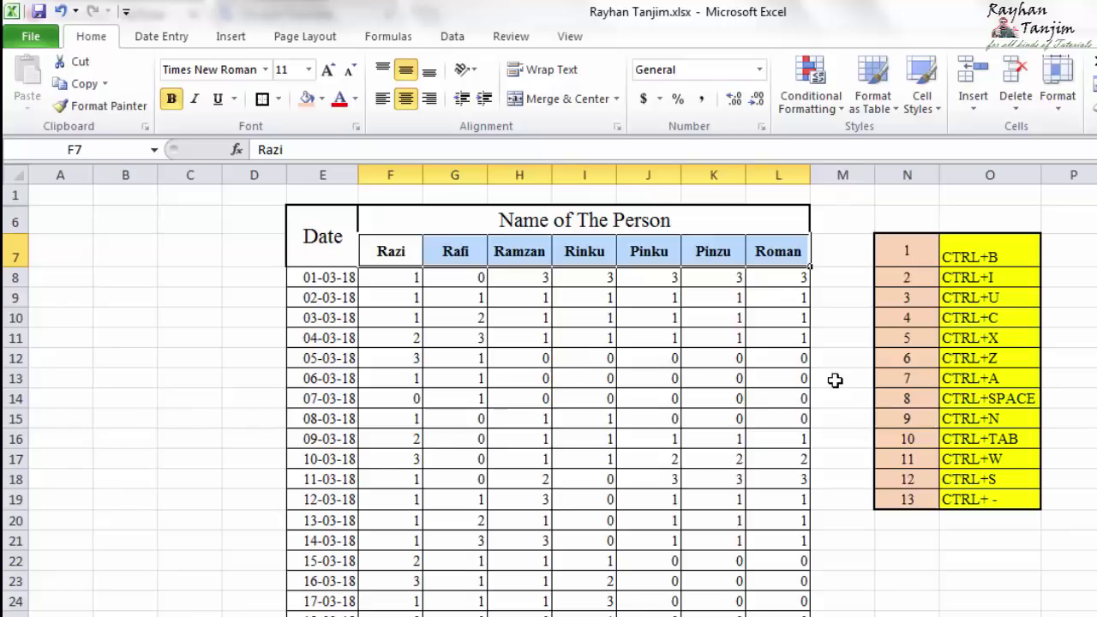
key(ctrl+b)
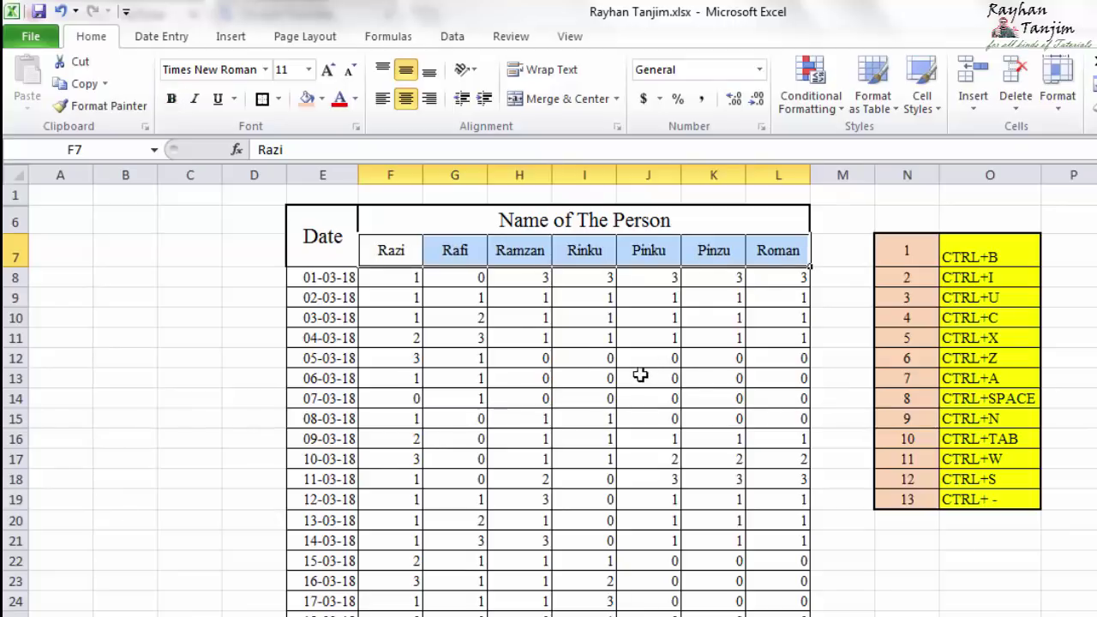
click(642, 375)
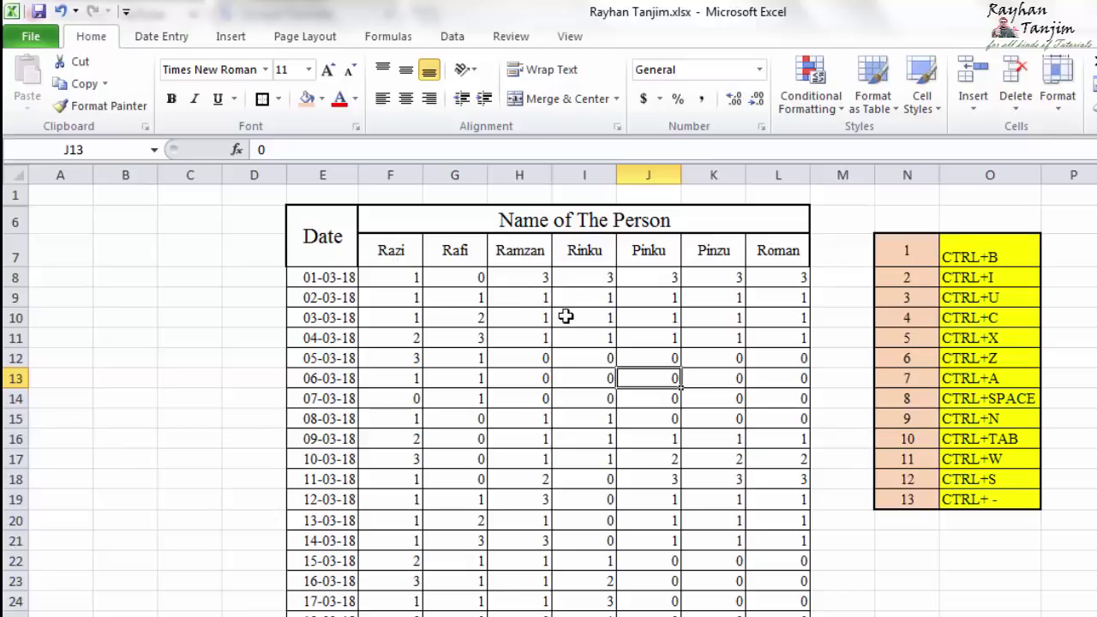
Underline the name headers again and select the first three shortcut list entries
drag(370, 254, 775, 254)
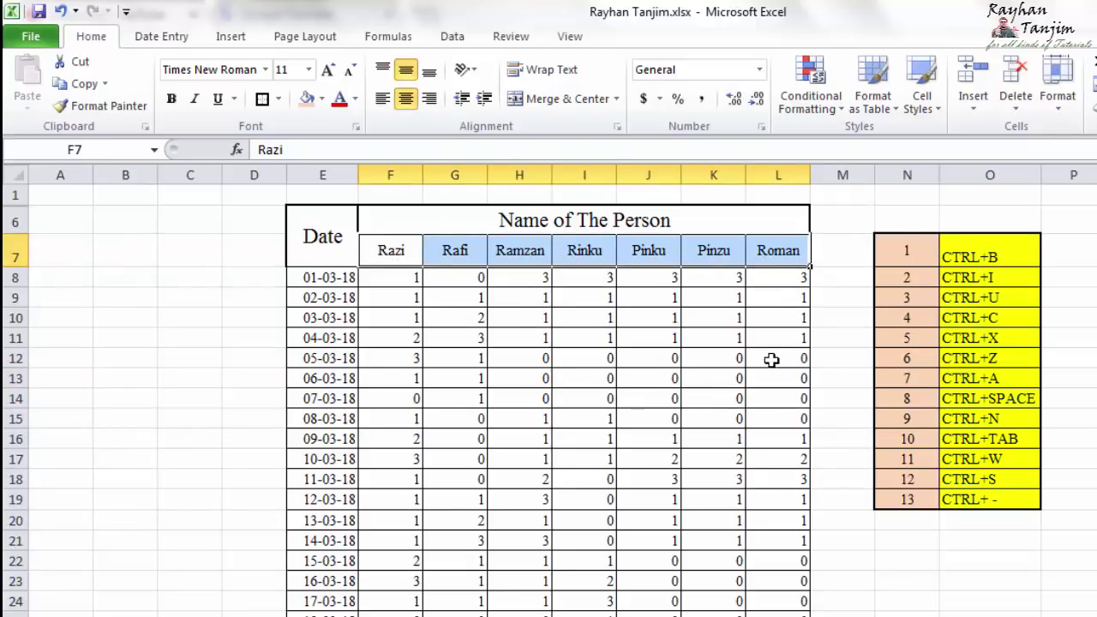
key(ctrl+u)
click(604, 375)
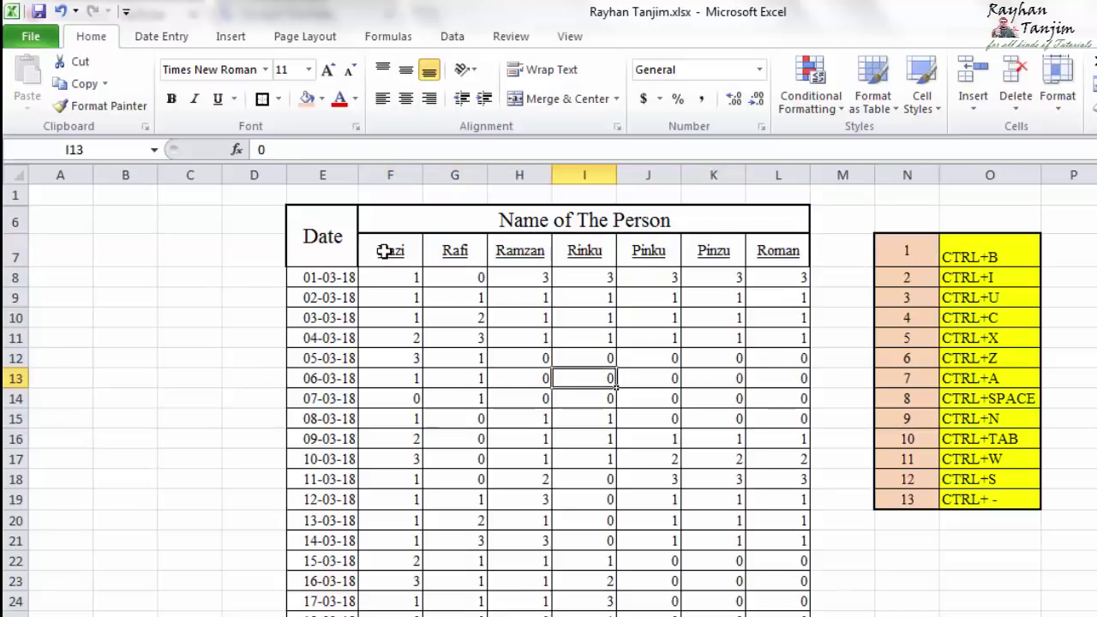
drag(909, 247, 1022, 302)
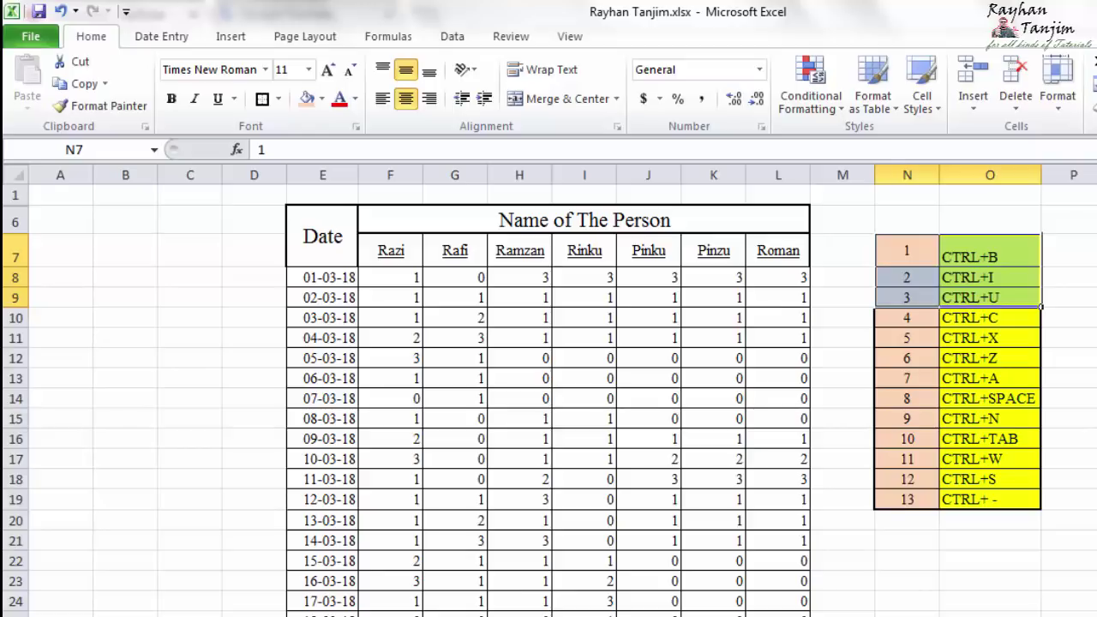
Copy Razi's values for 01-03-18 through 08-03-18 from F8:F15
click(1096, 358)
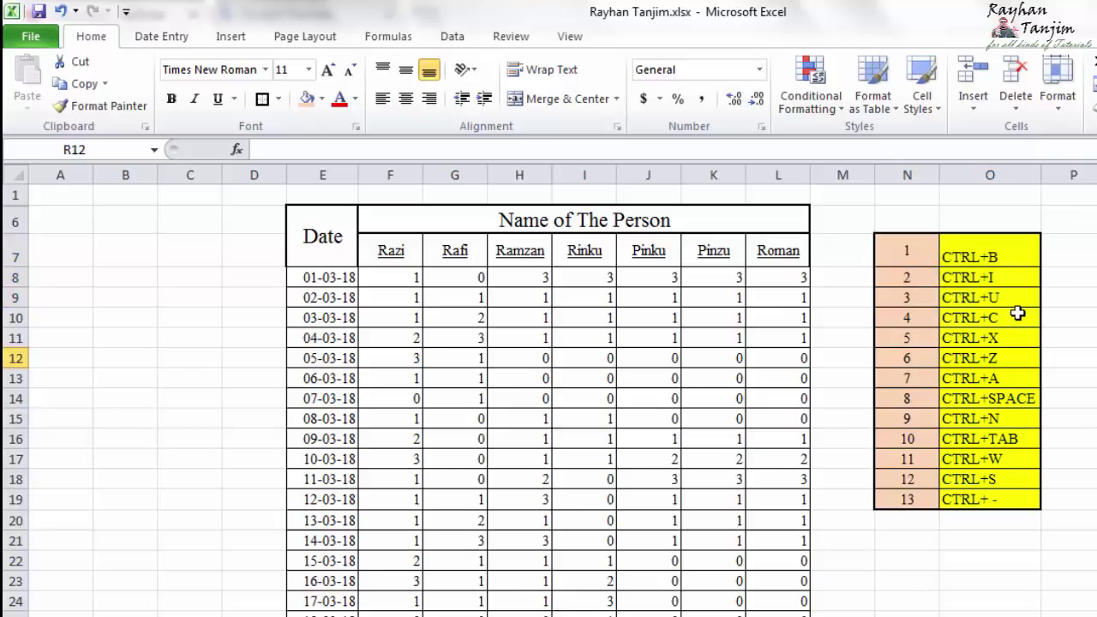
click(960, 317)
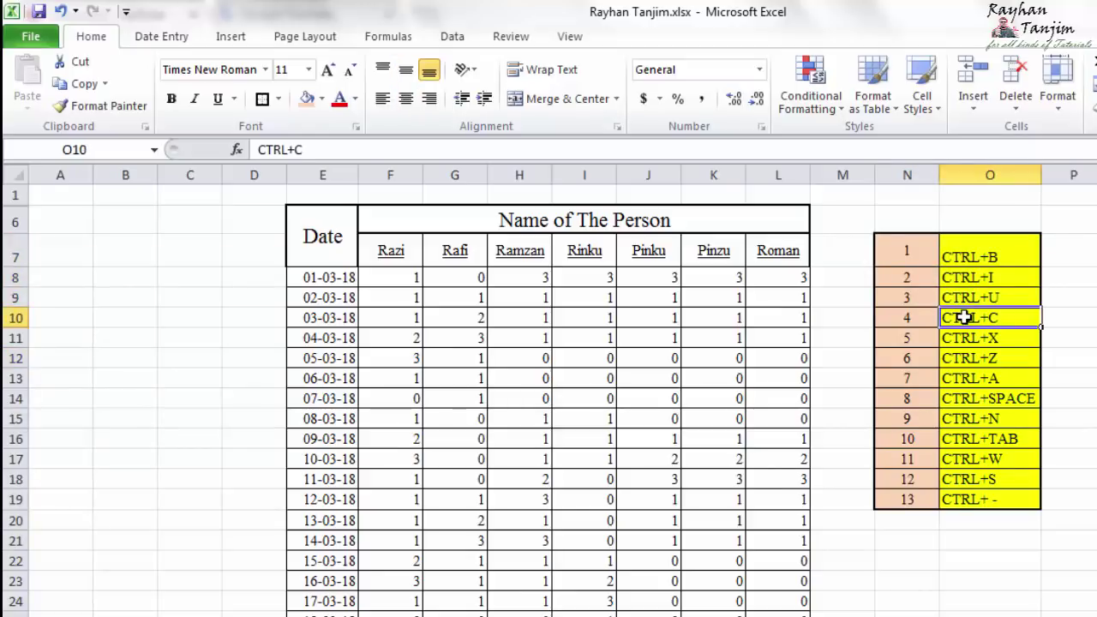
key(ctrl+c)
click(1096, 338)
click(402, 281)
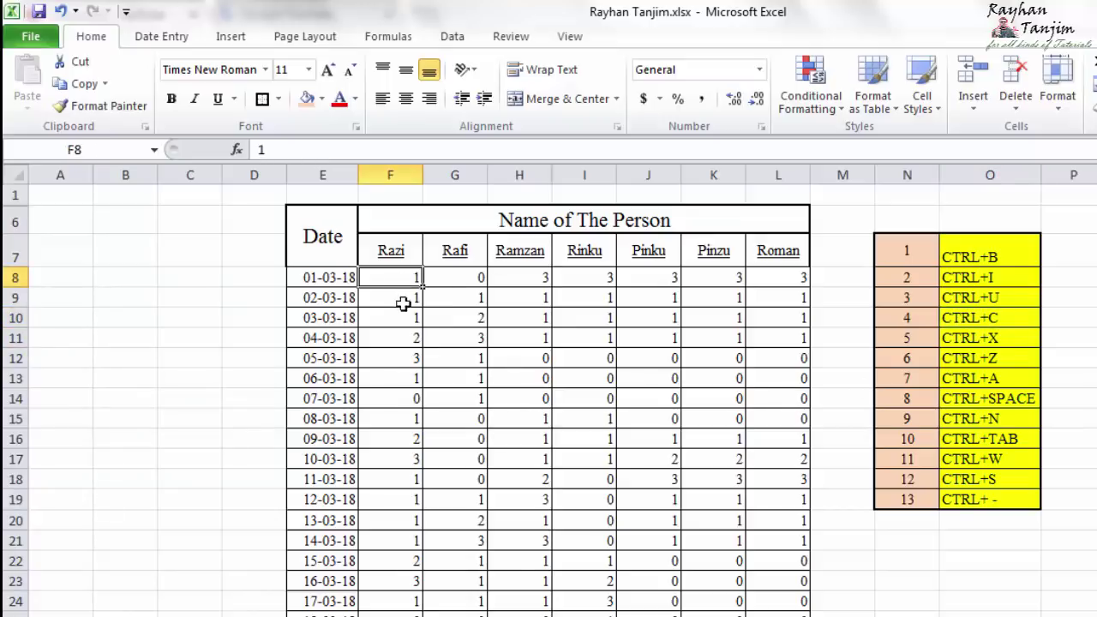
drag(402, 304, 417, 415)
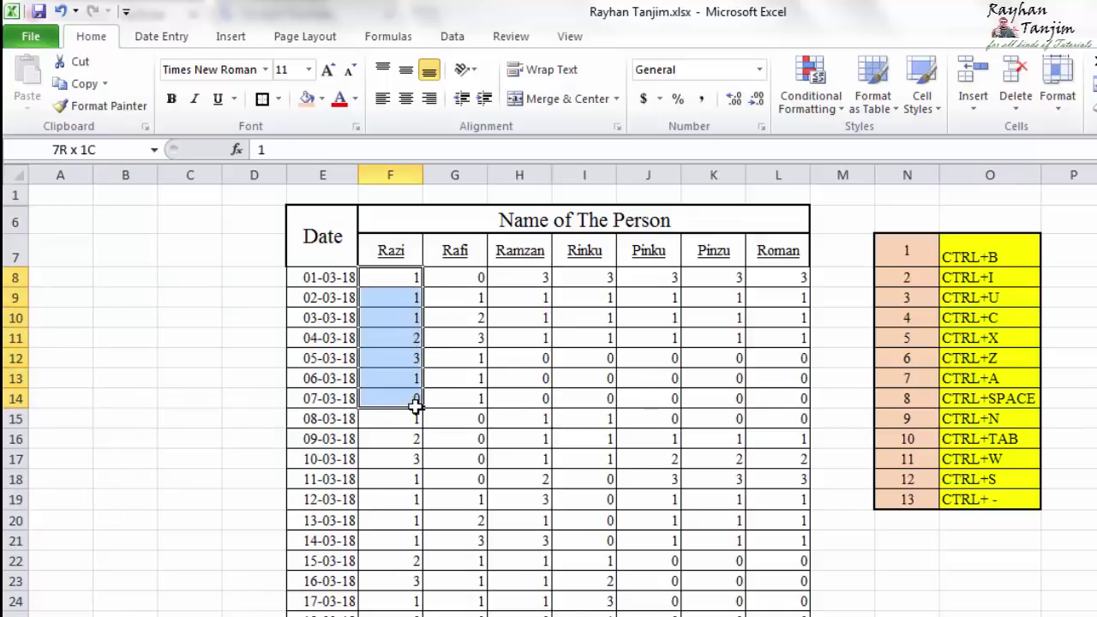
right_click(399, 345)
key(Escape)
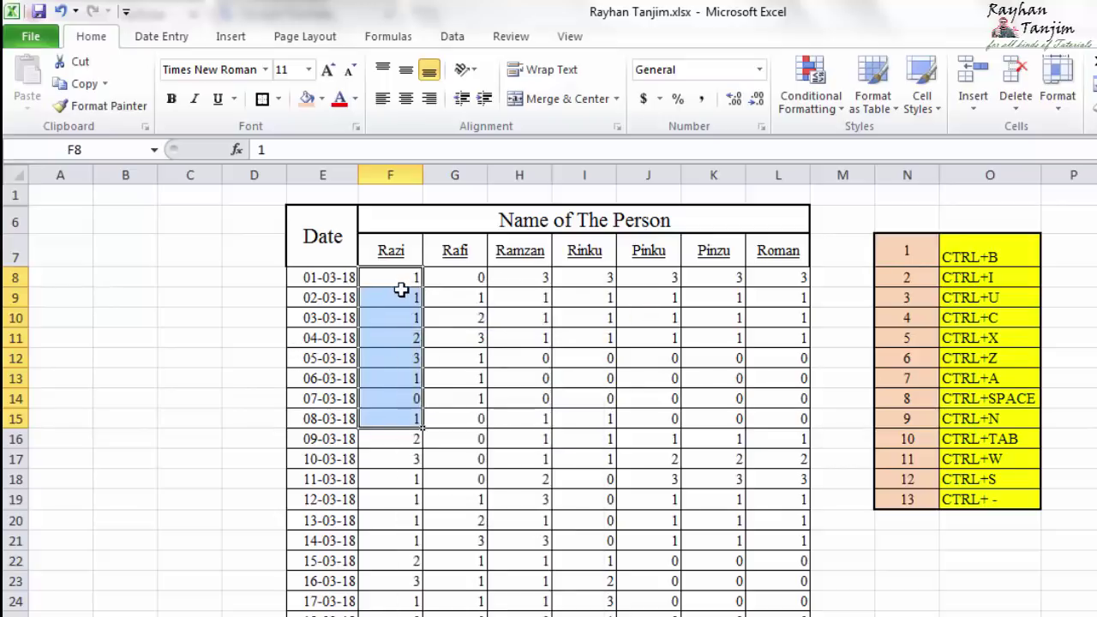
key(ctrl+c)
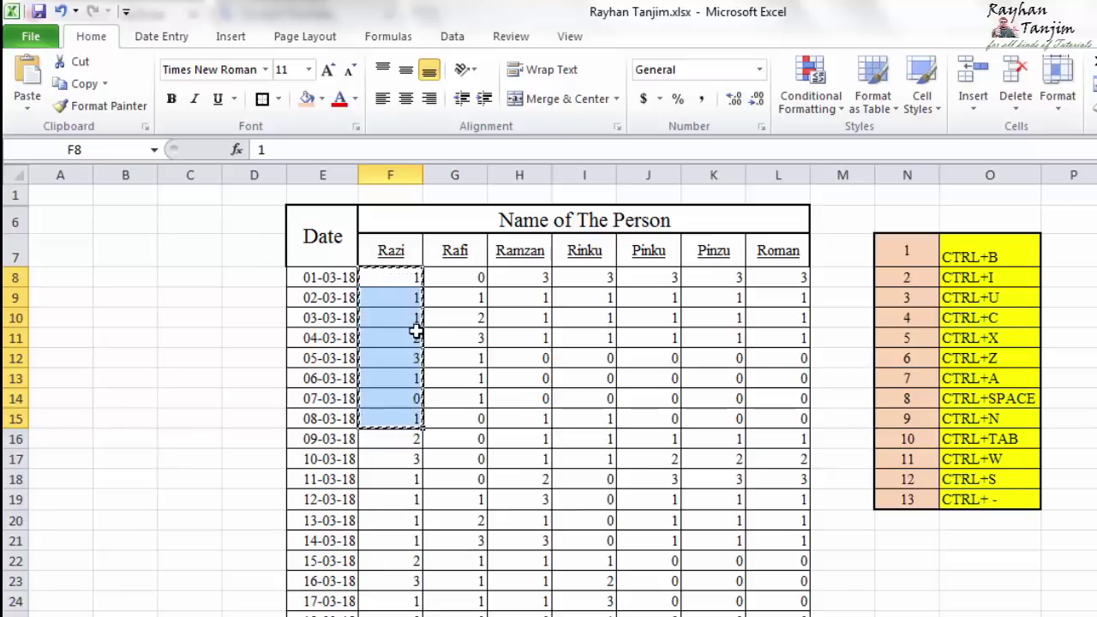
Paste Razi's values into B8:B15 via right-click Paste, then undo it
drag(129, 280, 132, 417)
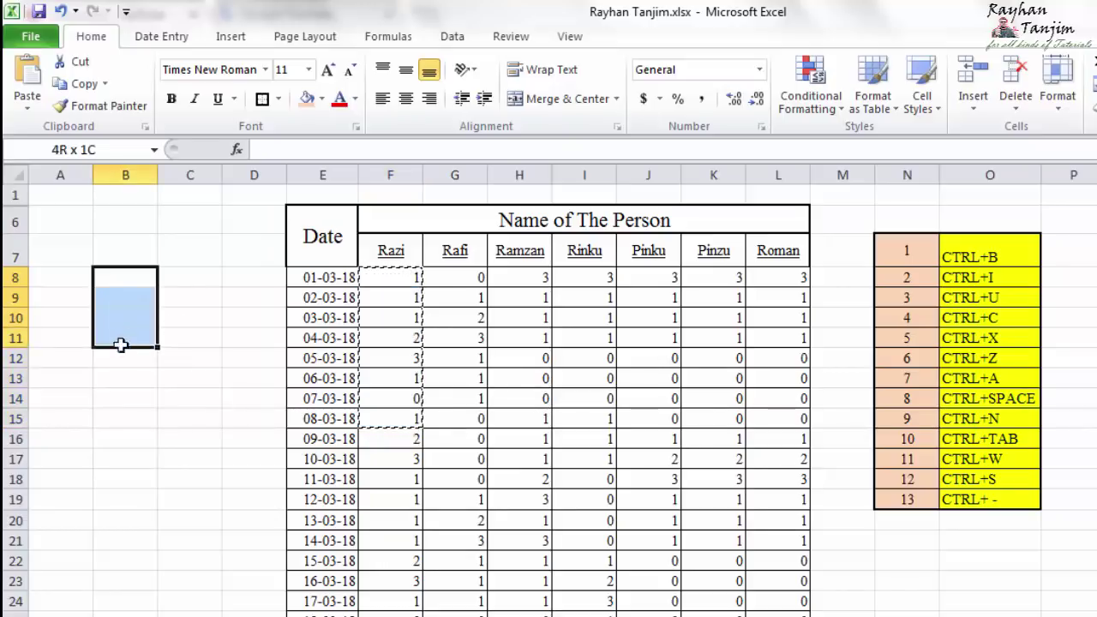
right_click(129, 340)
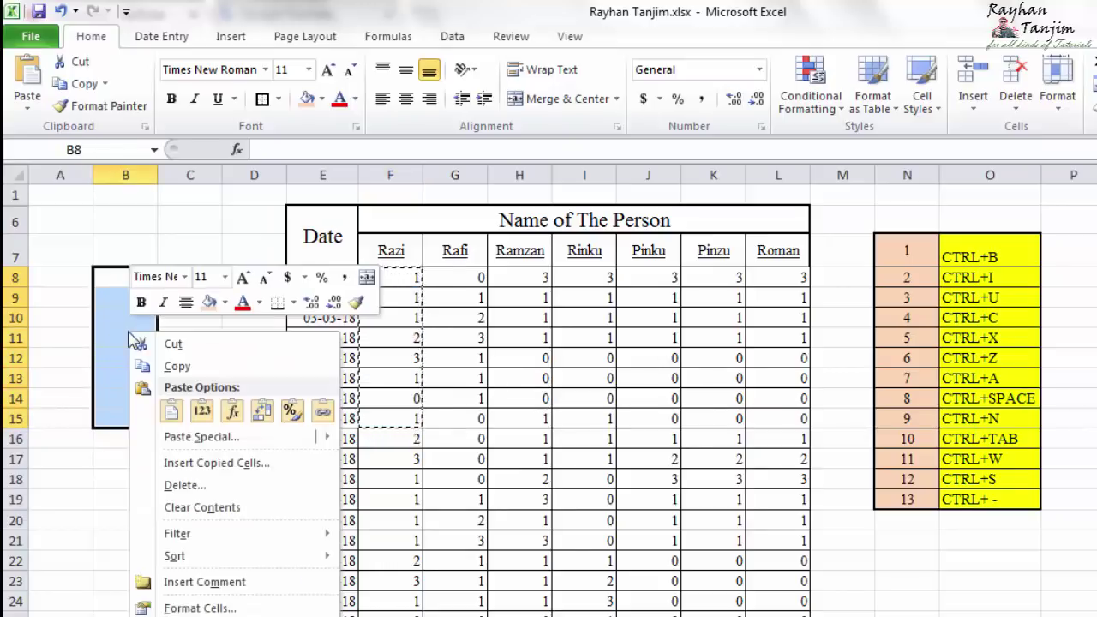
click(147, 396)
right_click(129, 334)
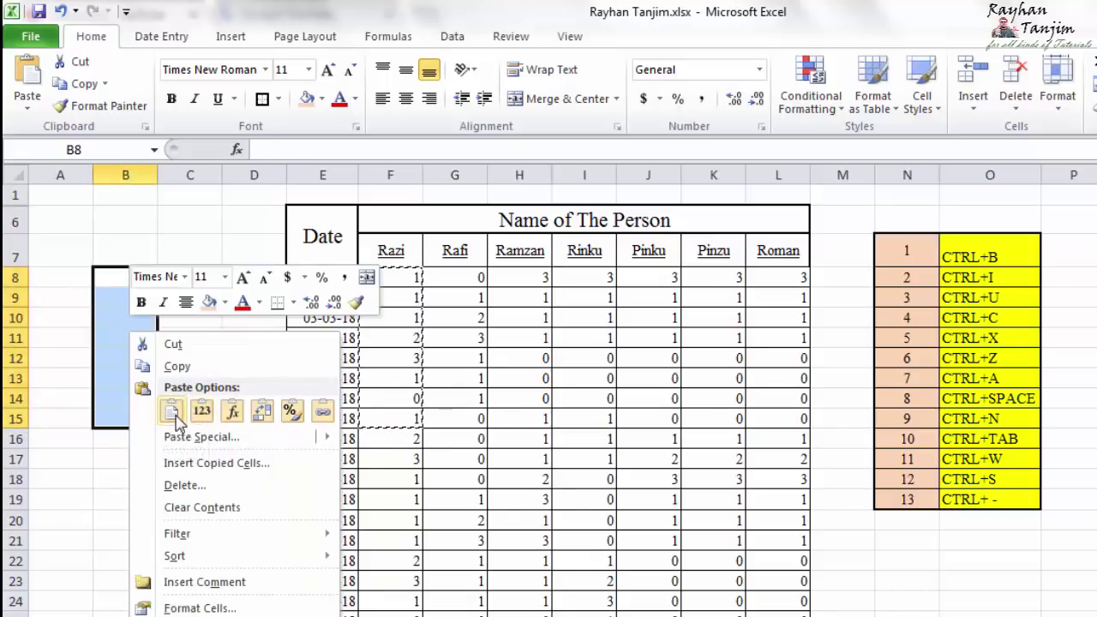
click(171, 411)
click(112, 414)
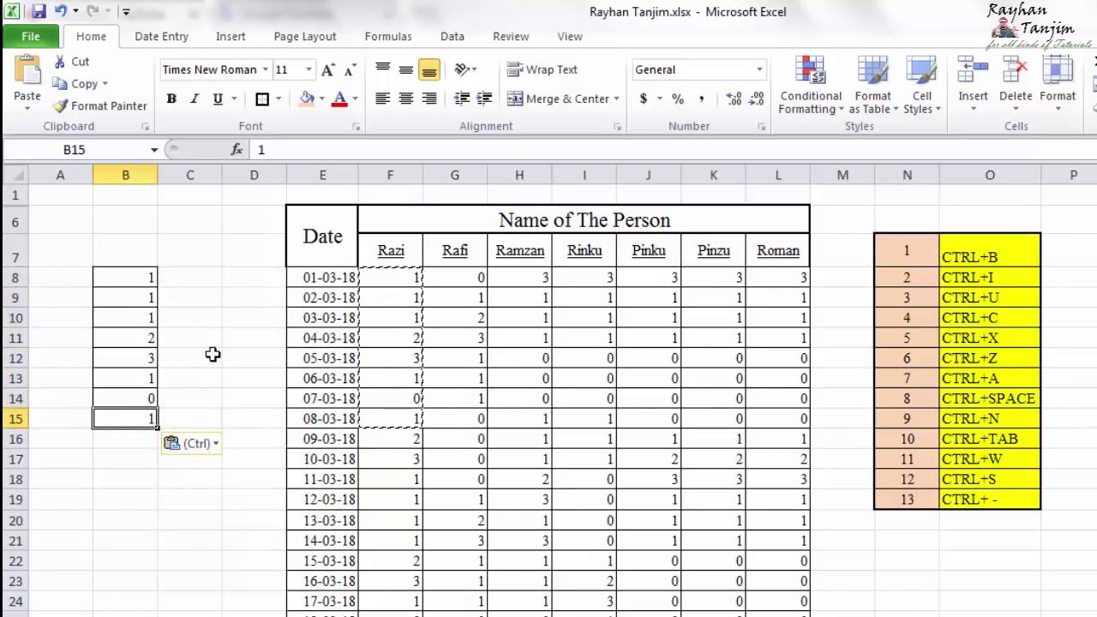
key(ctrl+z)
Reselect B8:B15 and paste Razi's values with Ctrl+V
click(237, 354)
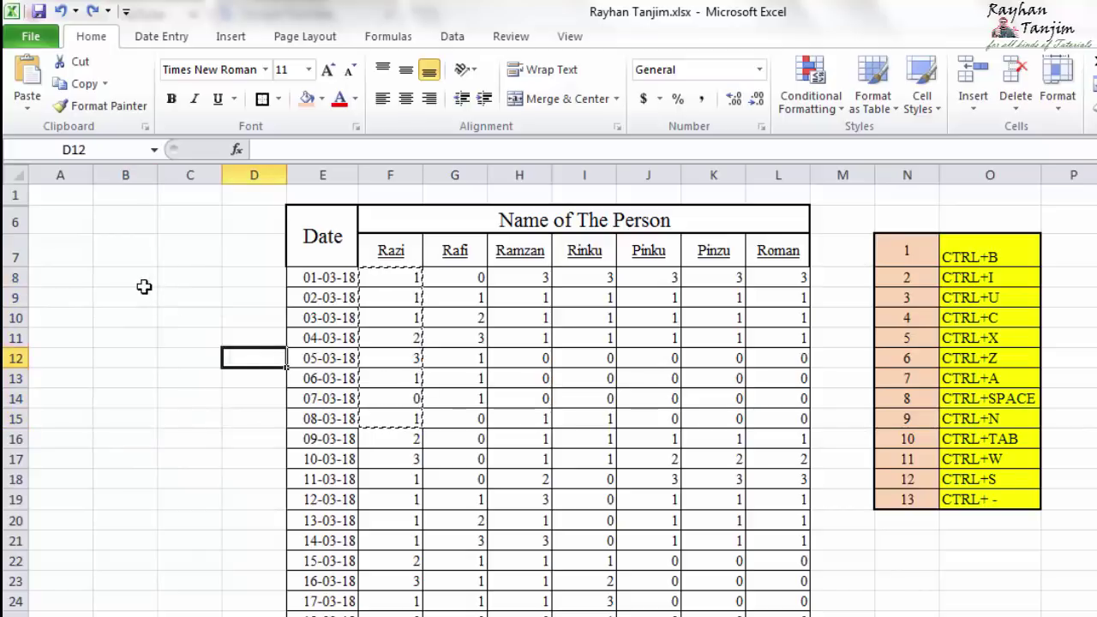
drag(147, 286, 125, 413)
key(ctrl+v)
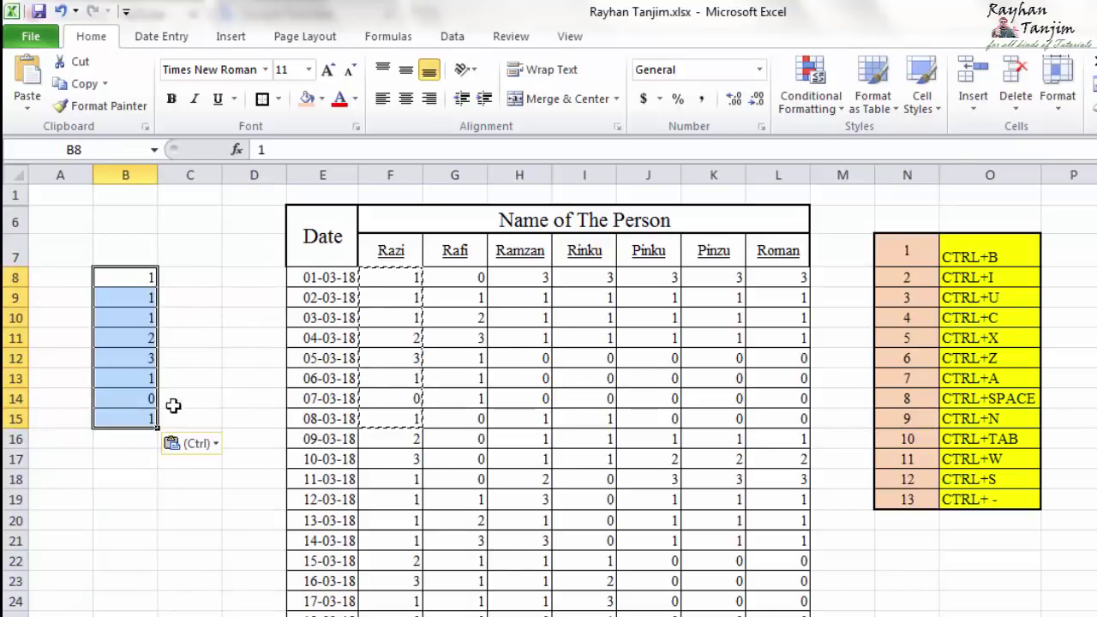
click(235, 374)
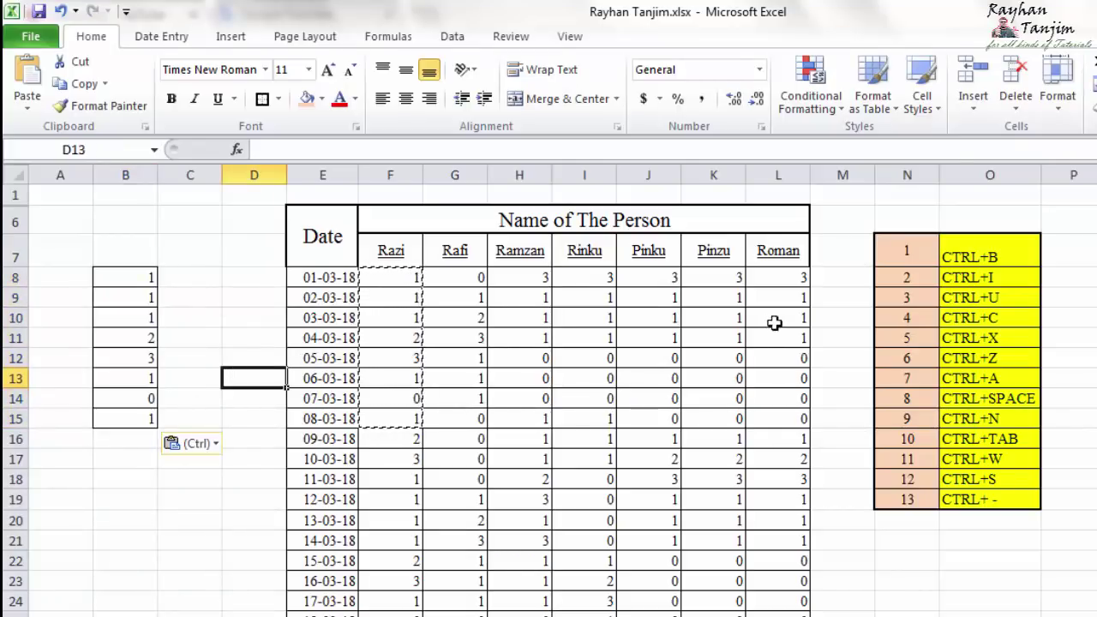
double_click(1086, 318)
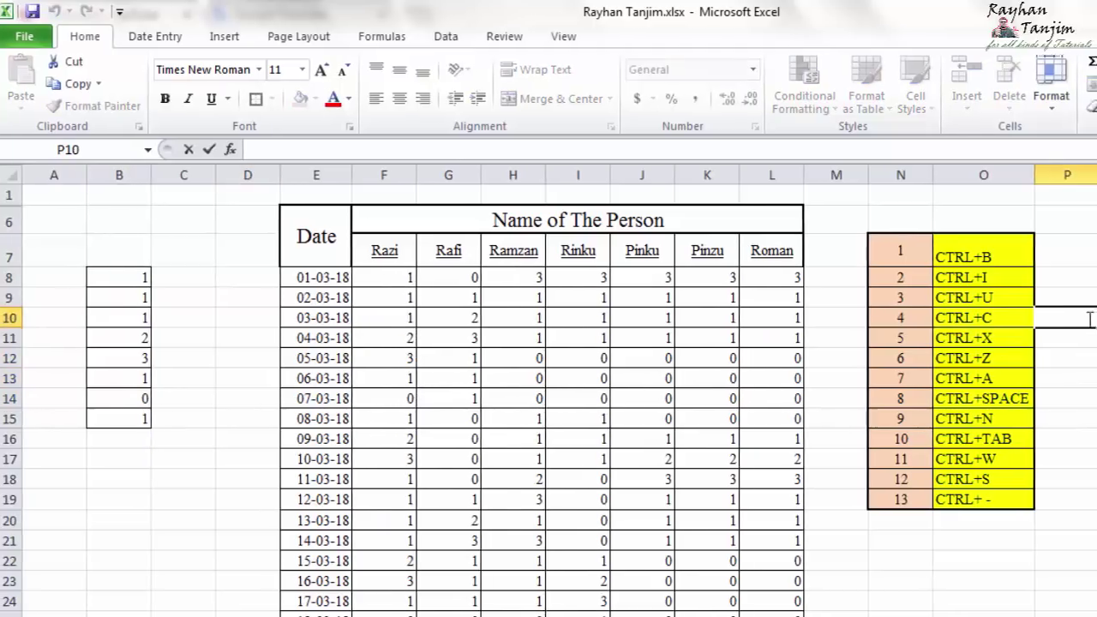
Enter 'CTRL+V' in cell P10 next to the CTRL+C shortcut entry
text(c)
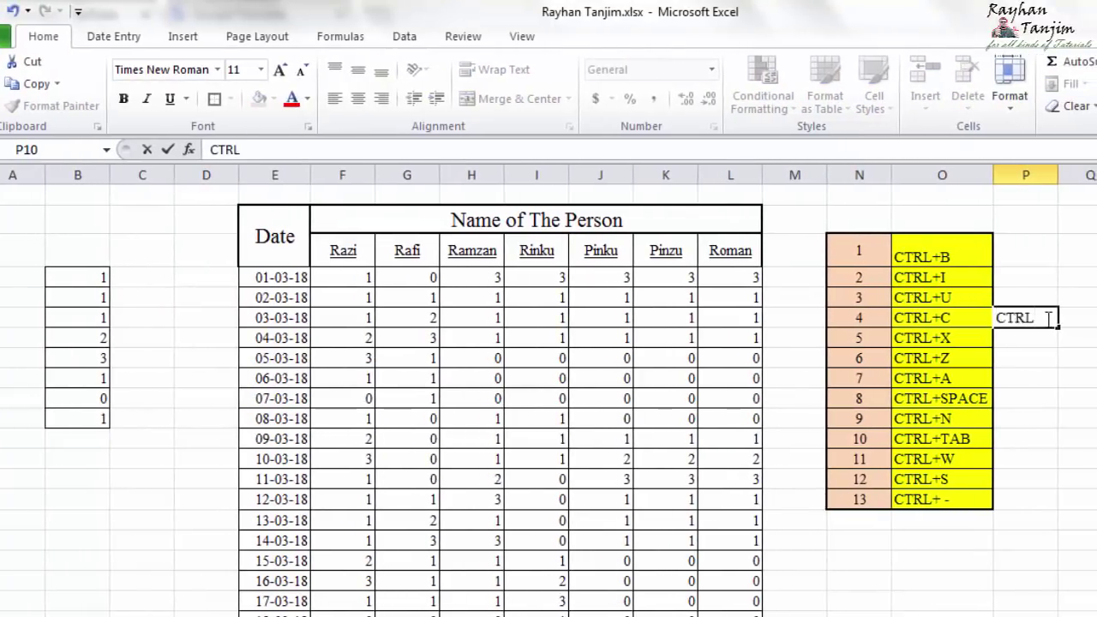
text(+V)
click(1076, 357)
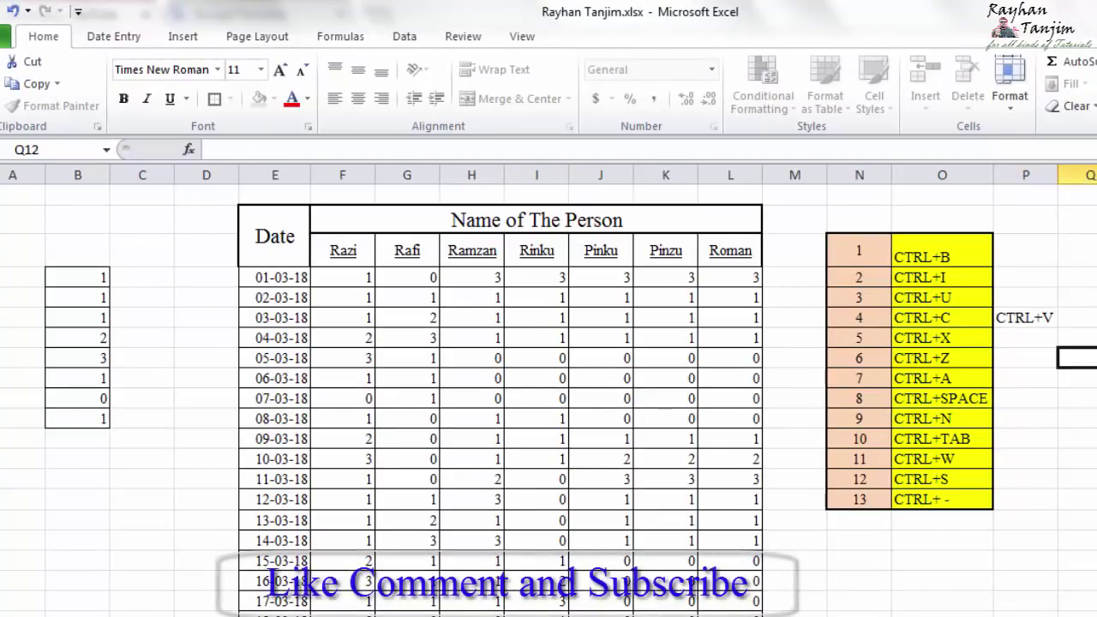
click(1046, 319)
click(1096, 378)
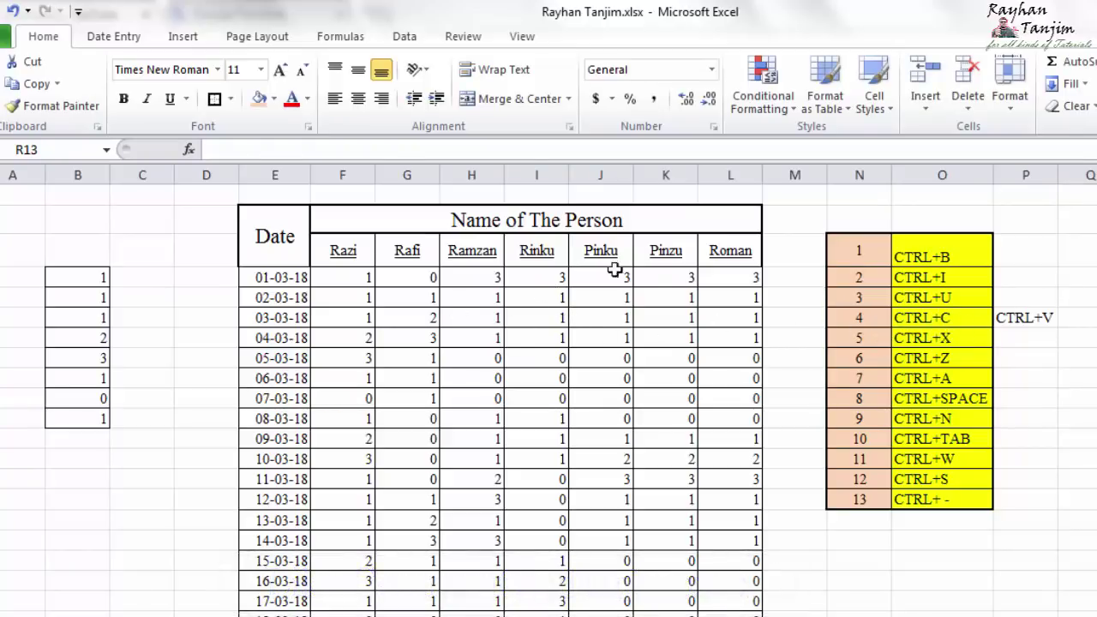
click(939, 318)
click(950, 338)
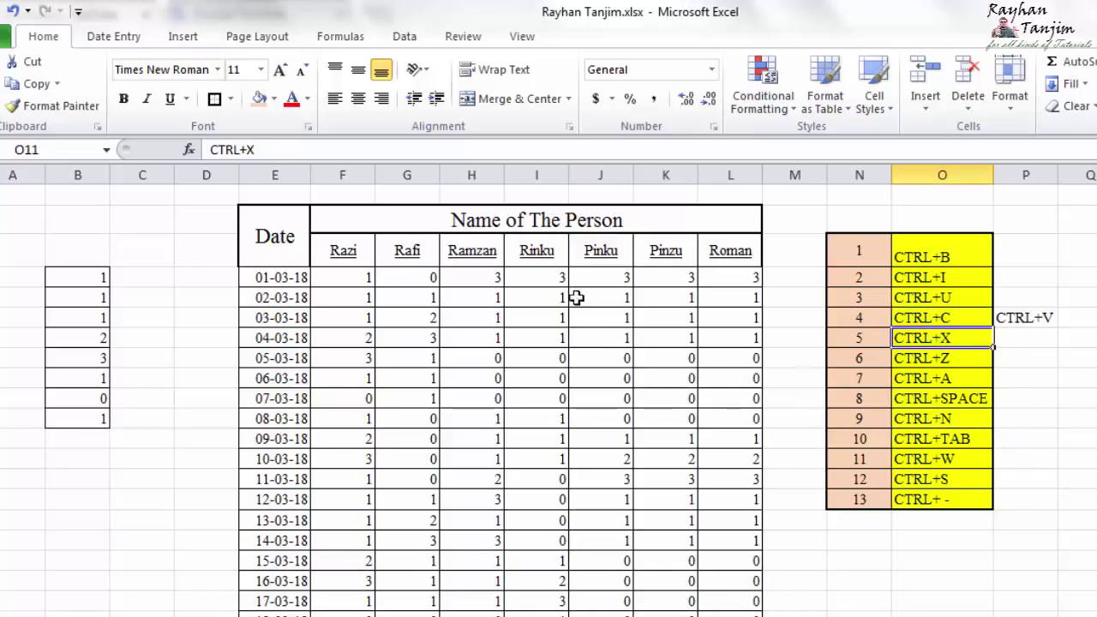
drag(553, 278, 558, 441)
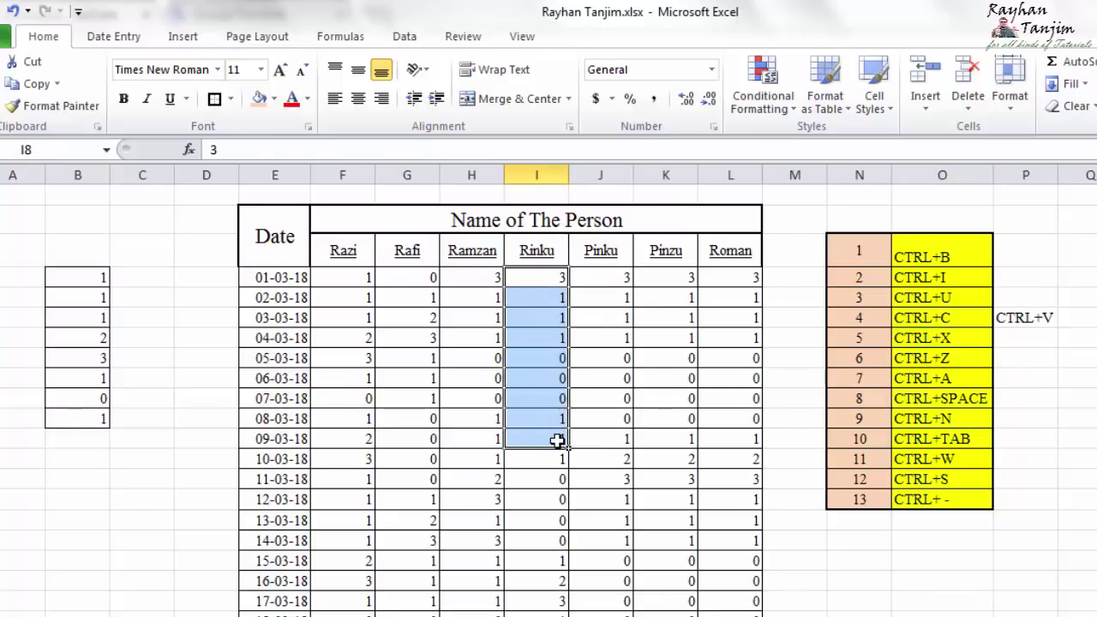
key(ctrl+c)
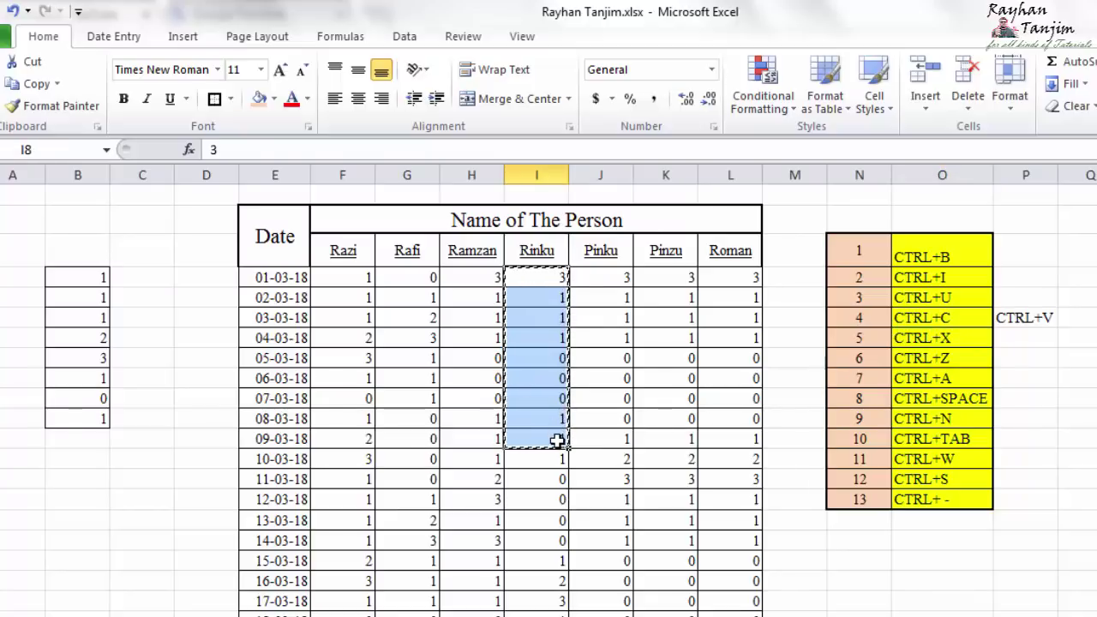
drag(163, 279, 164, 486)
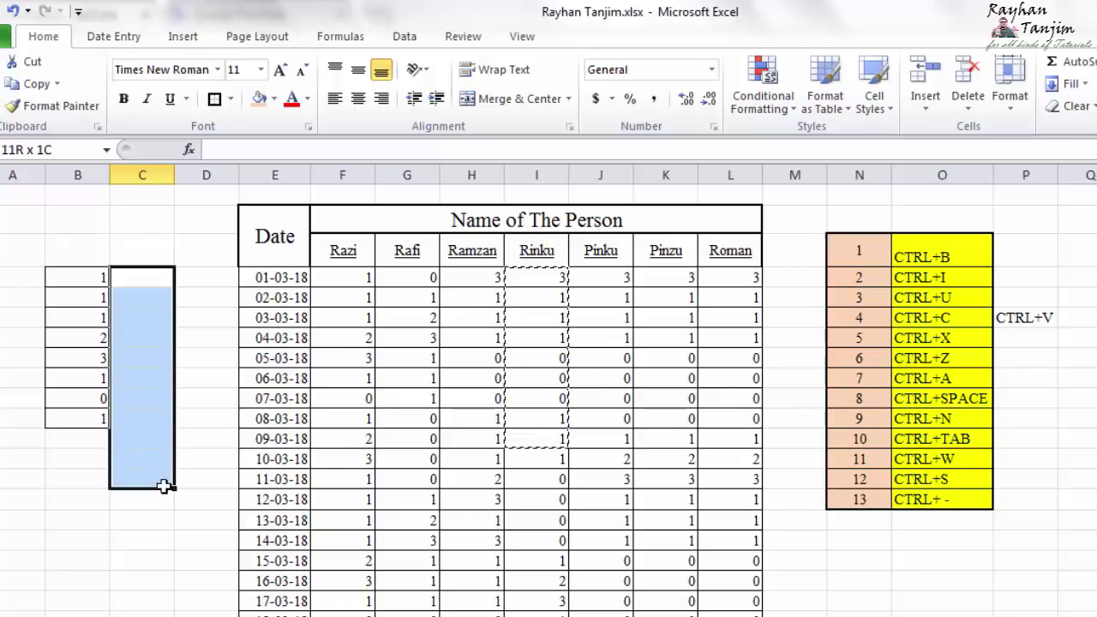
key(ctrl+v)
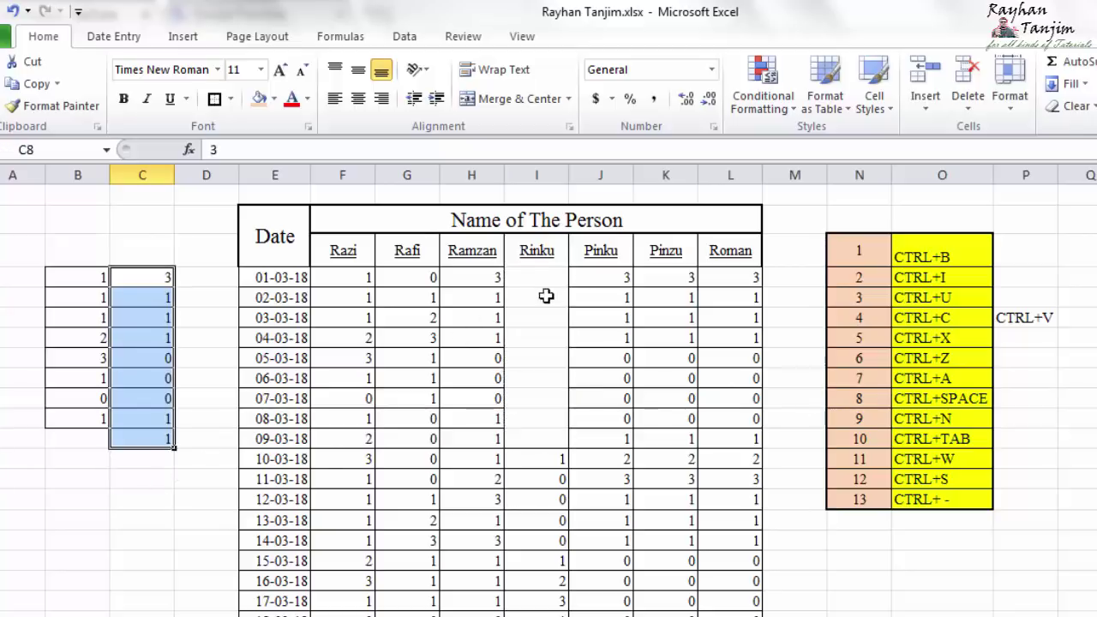
click(556, 274)
key(Down)
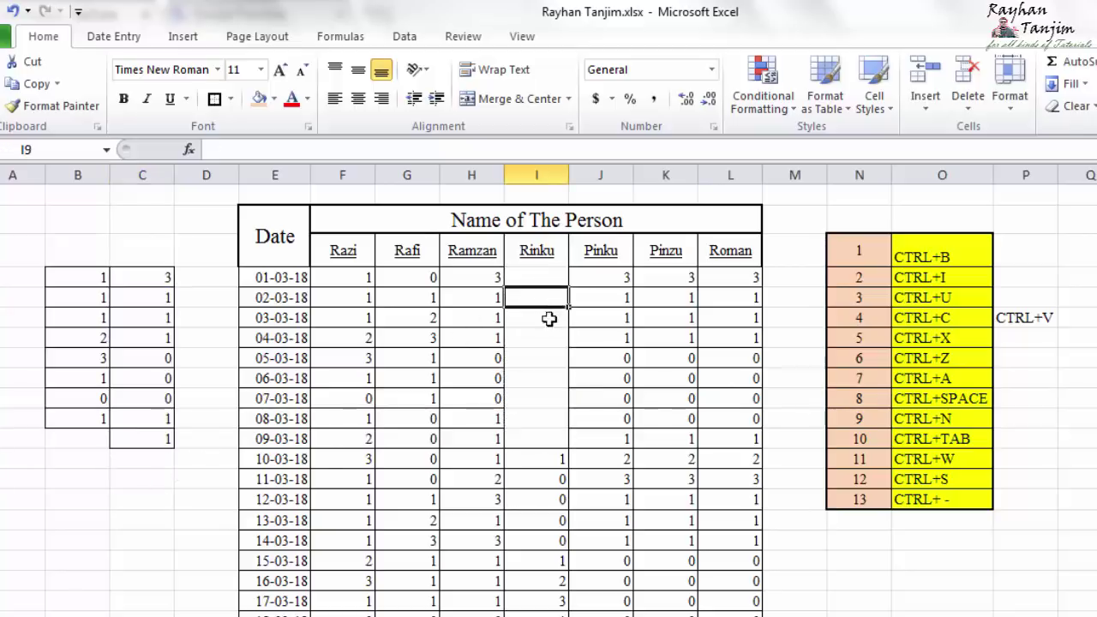
key(Down)
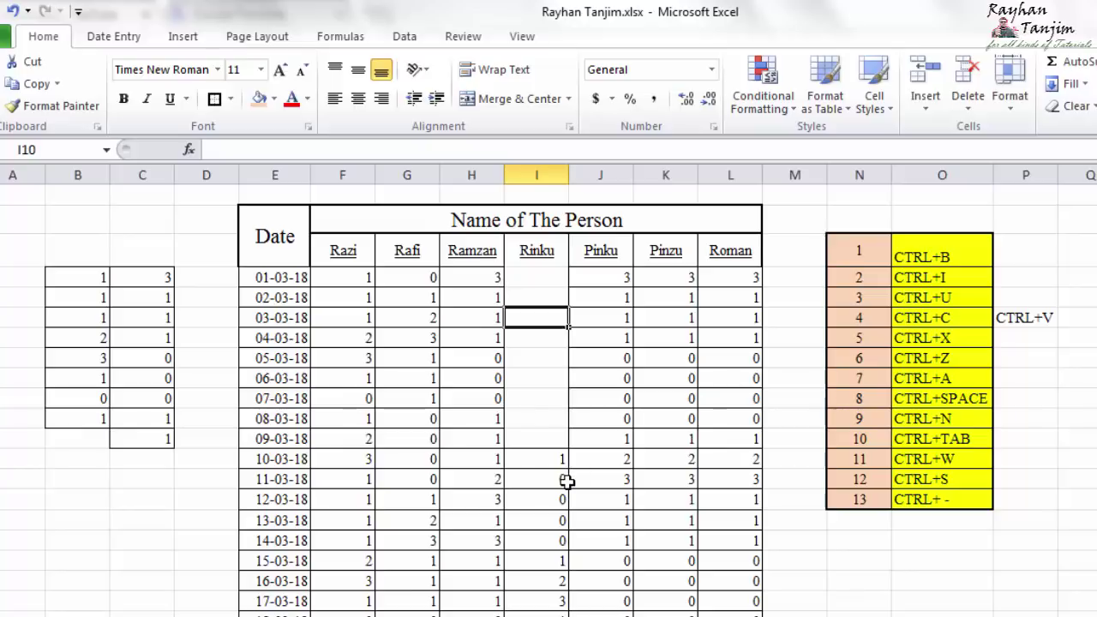
key(ctrl+z)
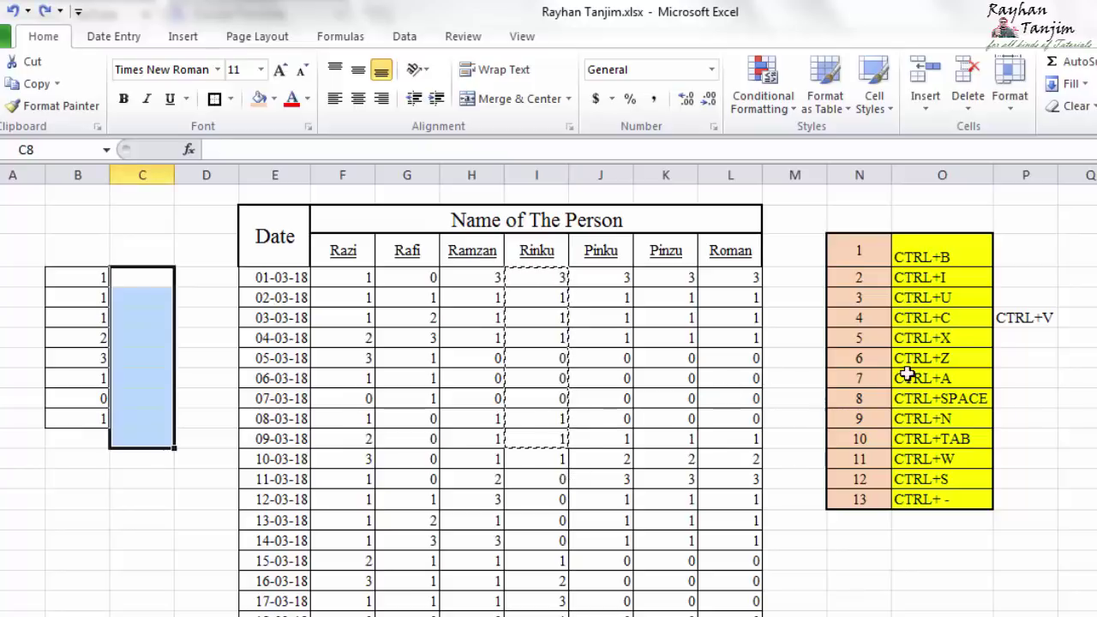
click(923, 361)
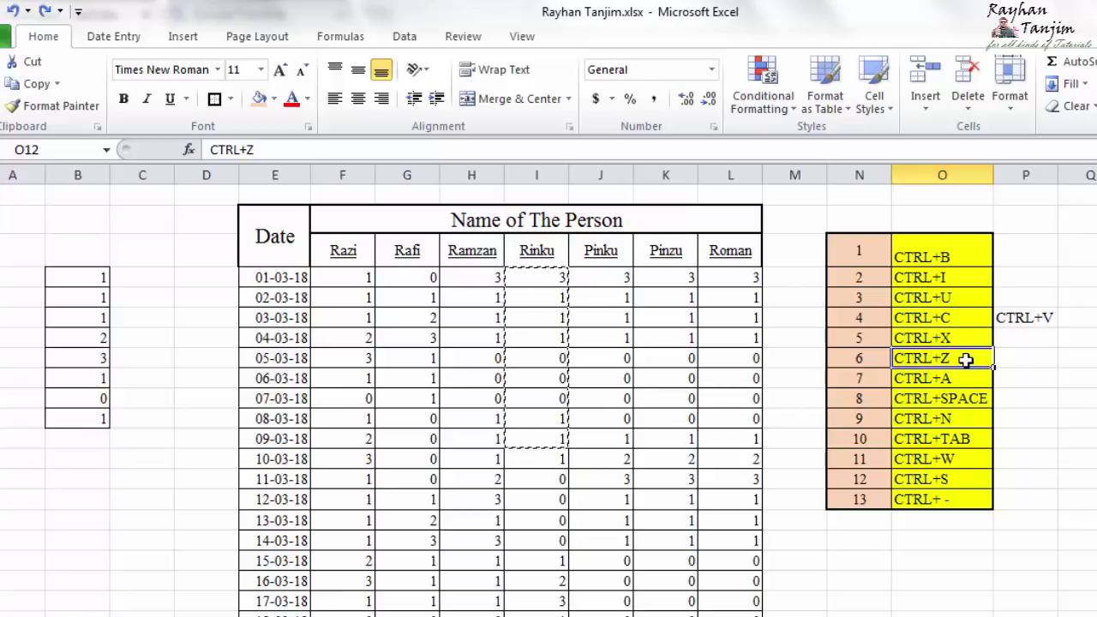
Enter a CTRL+Y note in P12 beside the CTRL+Z entry
double_click(1039, 361)
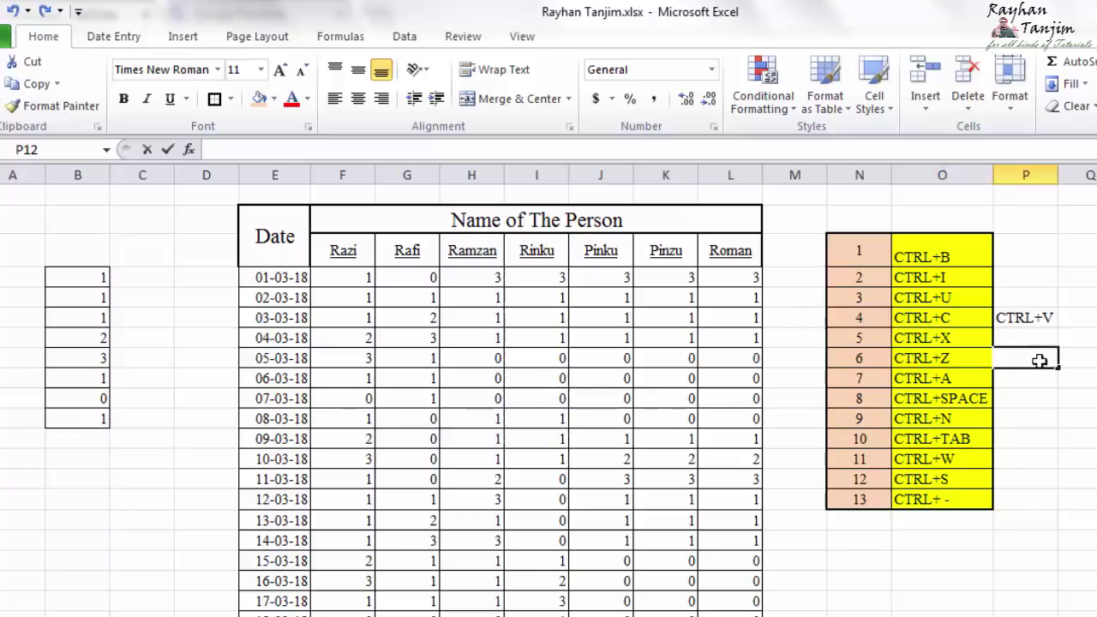
text(CTRL+V)
key(shift+Home)
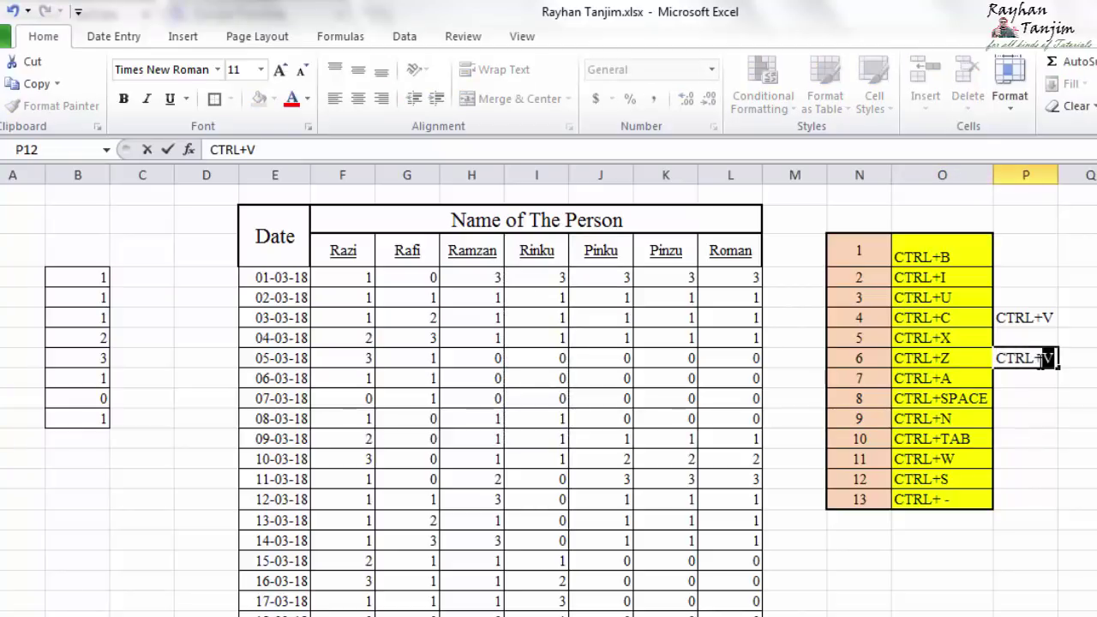
text(Y)
click(1082, 417)
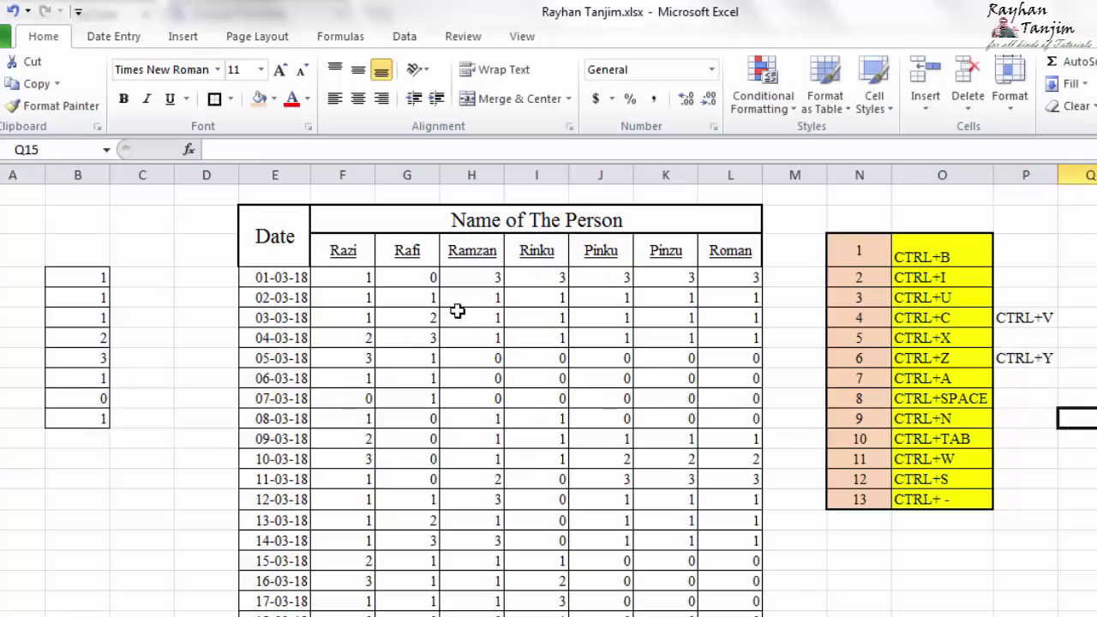
Paste Ramzan's 01-03-18 to 08-03-18 values into column C, undo, then redo with Ctrl+Y
drag(470, 286, 498, 418)
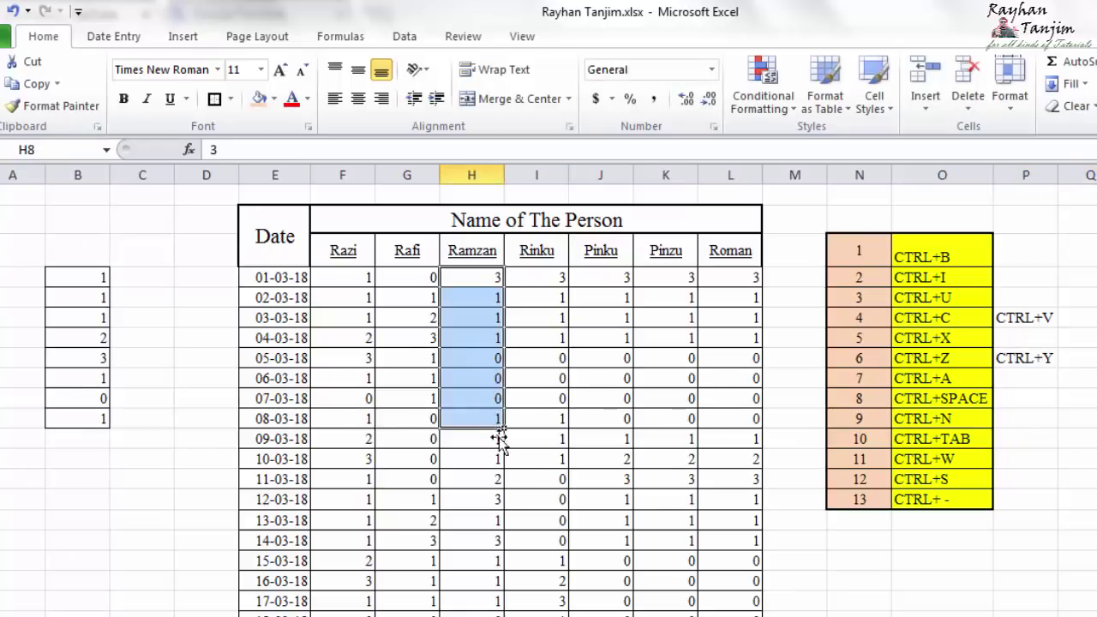
key(ctrl+c)
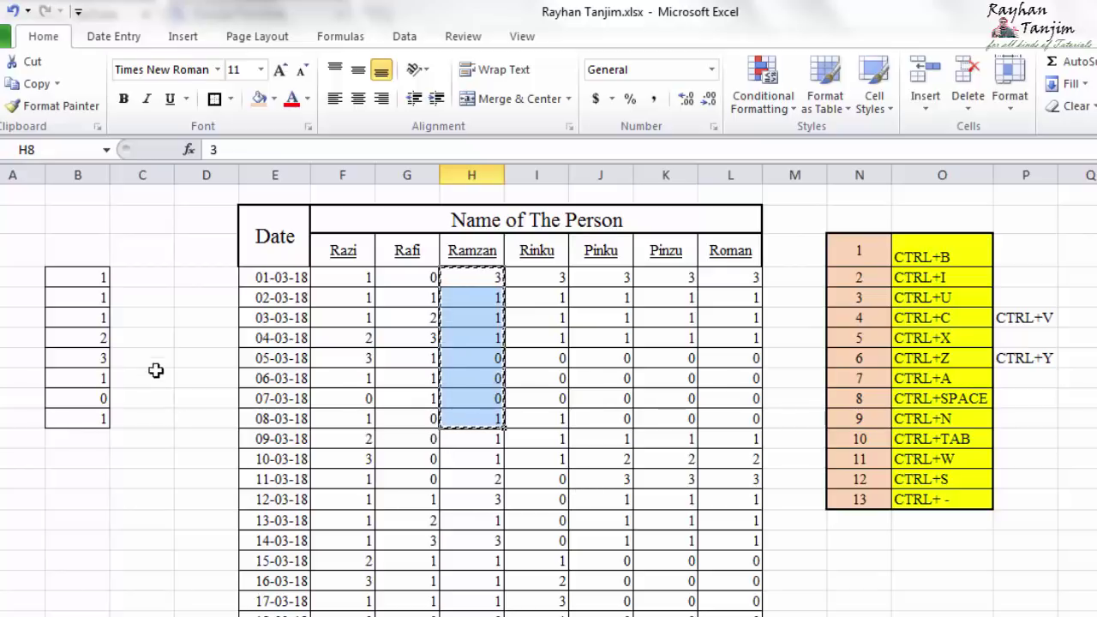
drag(159, 316, 147, 501)
key(ctrl+v)
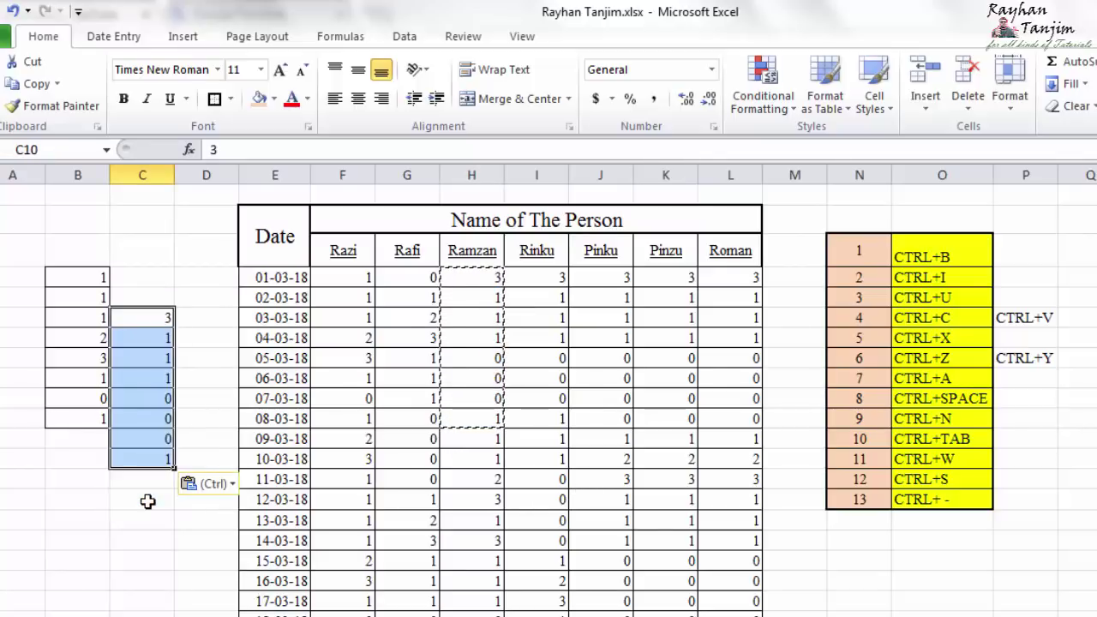
click(172, 542)
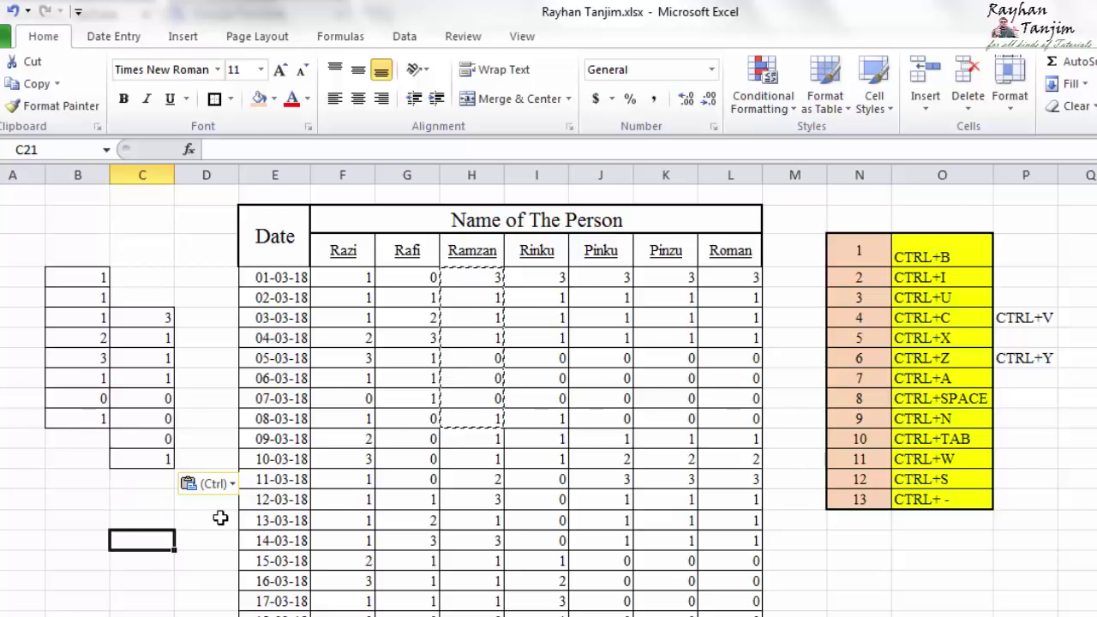
key(ctrl+z)
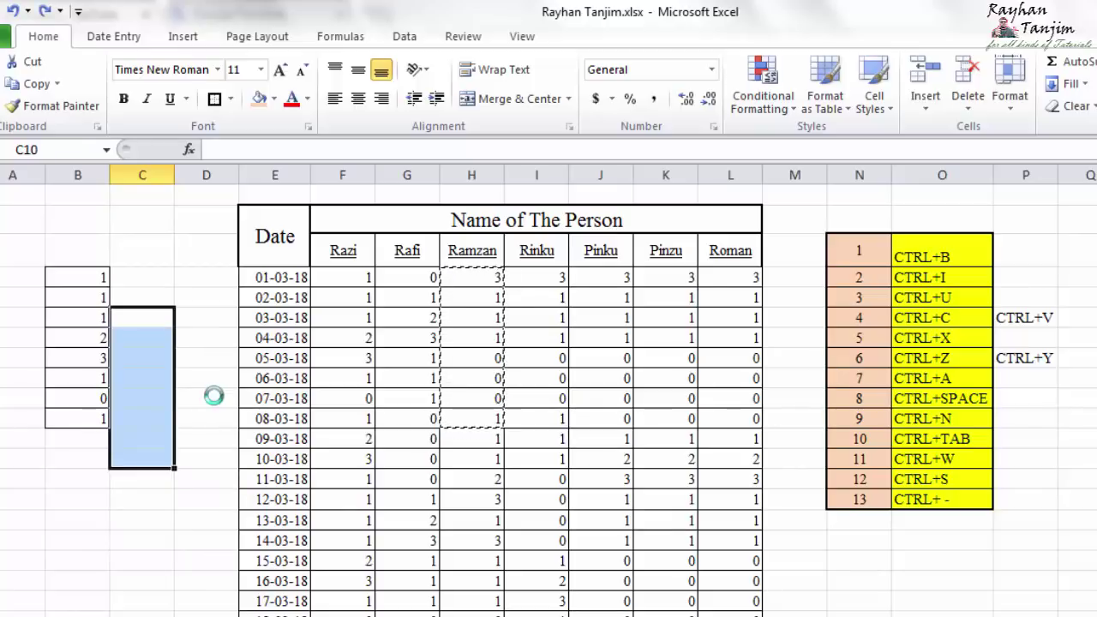
key(ctrl+y)
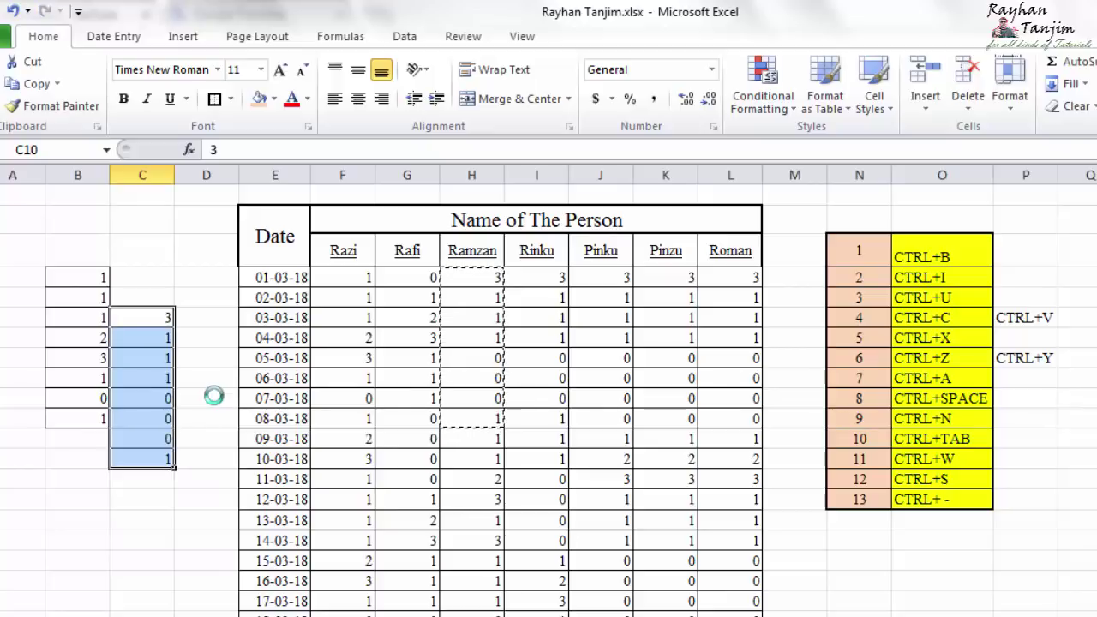
click(214, 395)
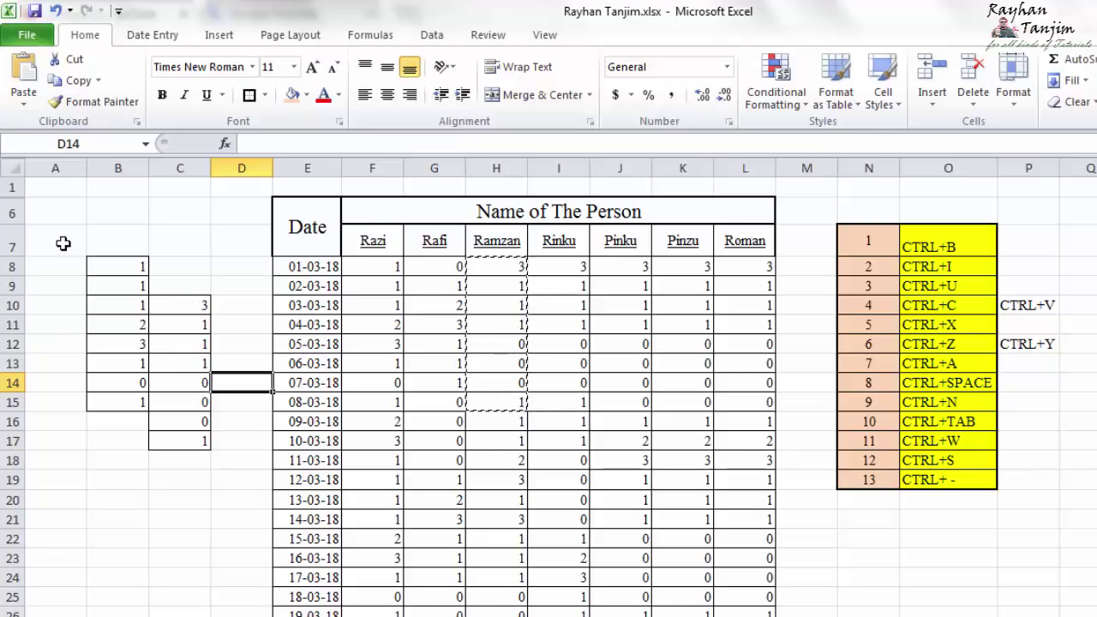
click(873, 362)
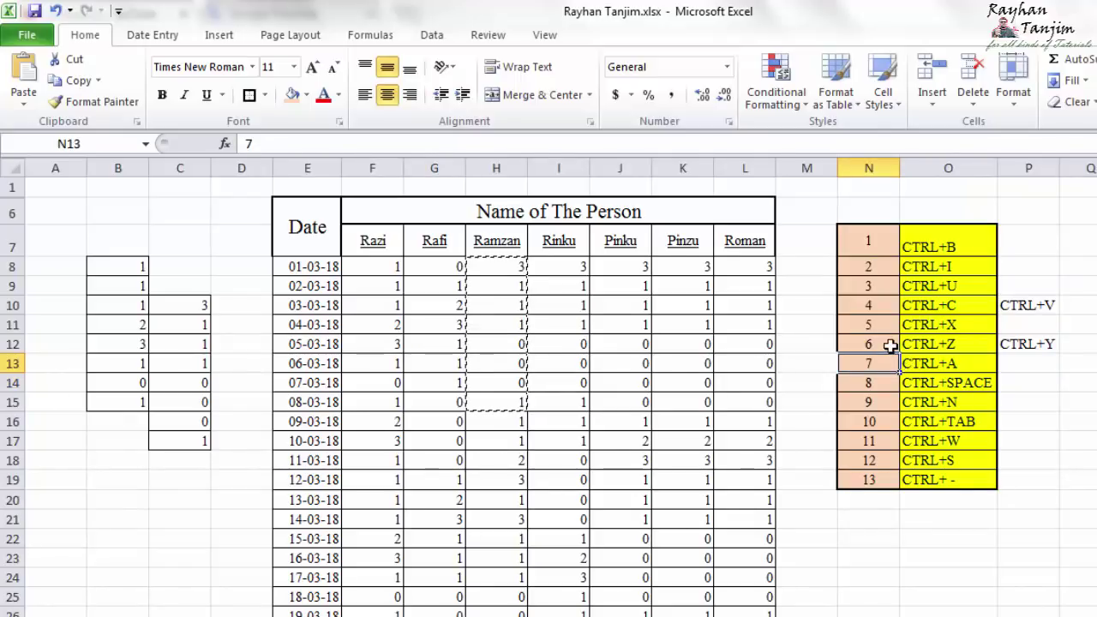
click(883, 344)
click(1057, 304)
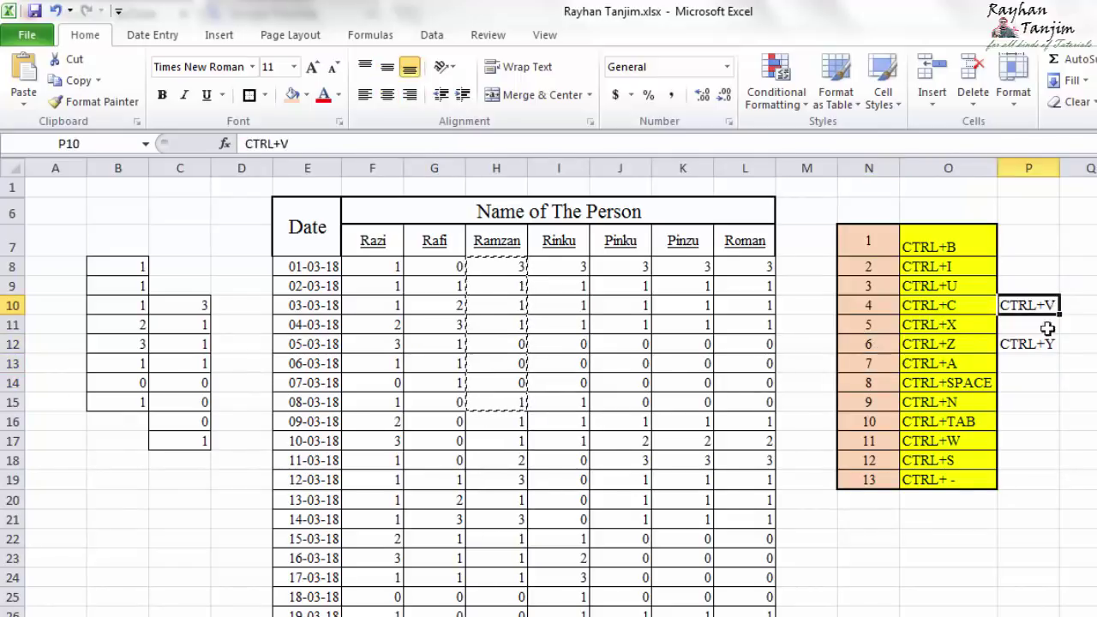
click(1036, 345)
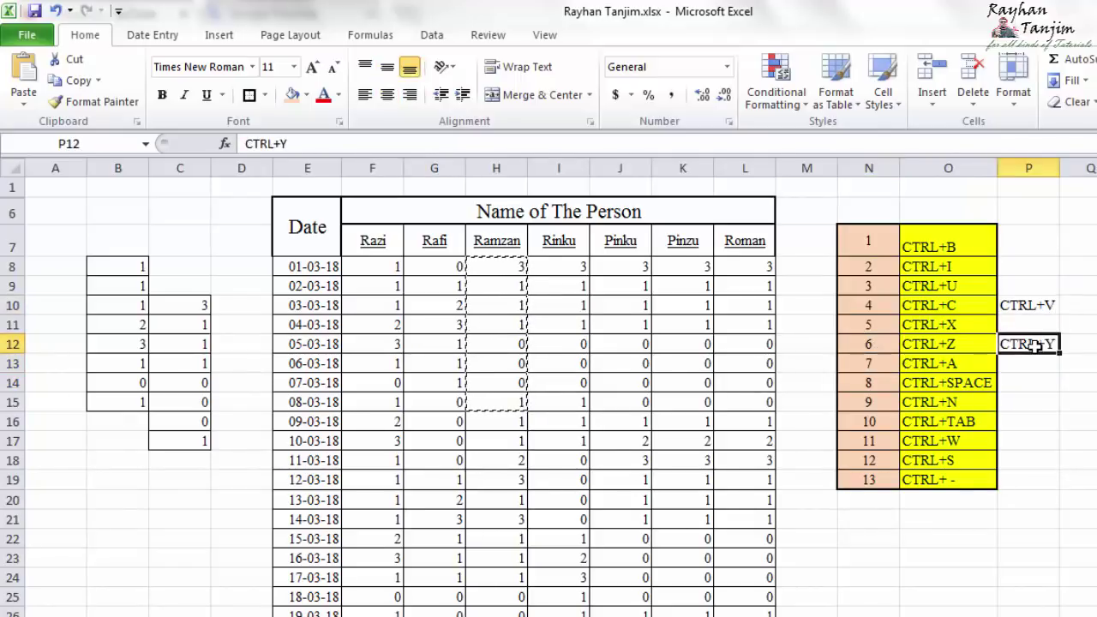
click(863, 360)
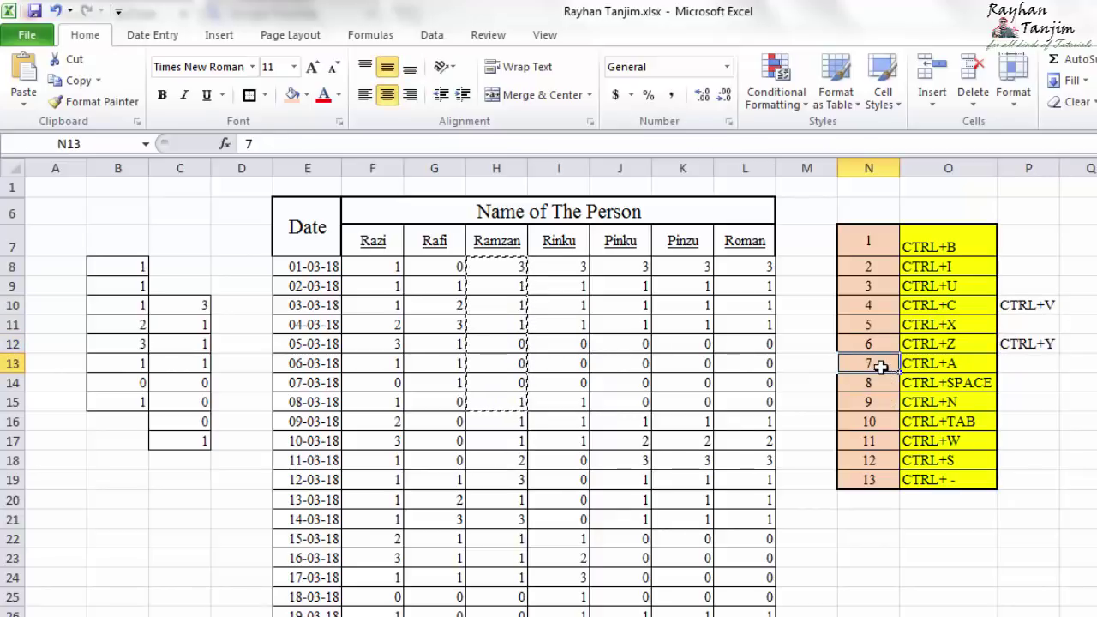
click(968, 362)
click(1088, 444)
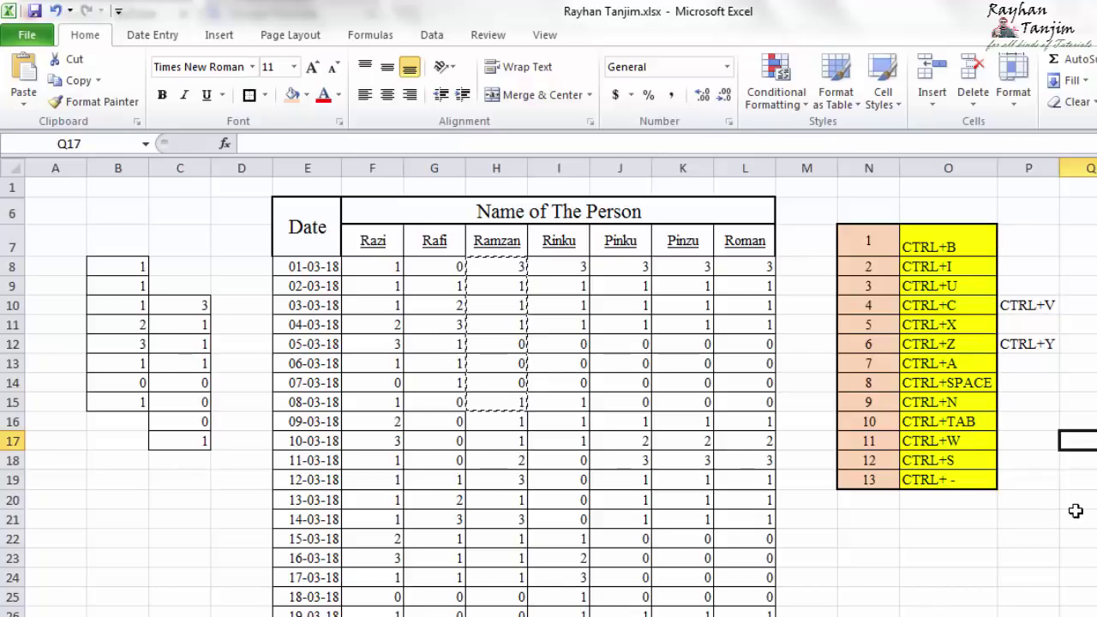
Select the whole sheet with Ctrl+A, turn its text red, then undo the colour
key(ctrl+a)
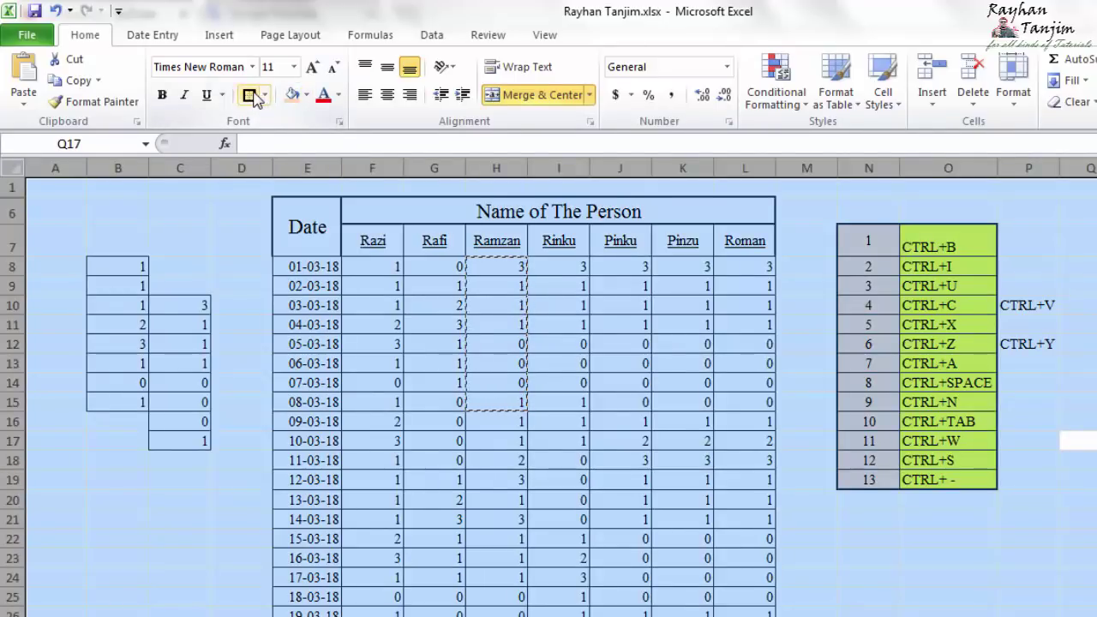
click(323, 95)
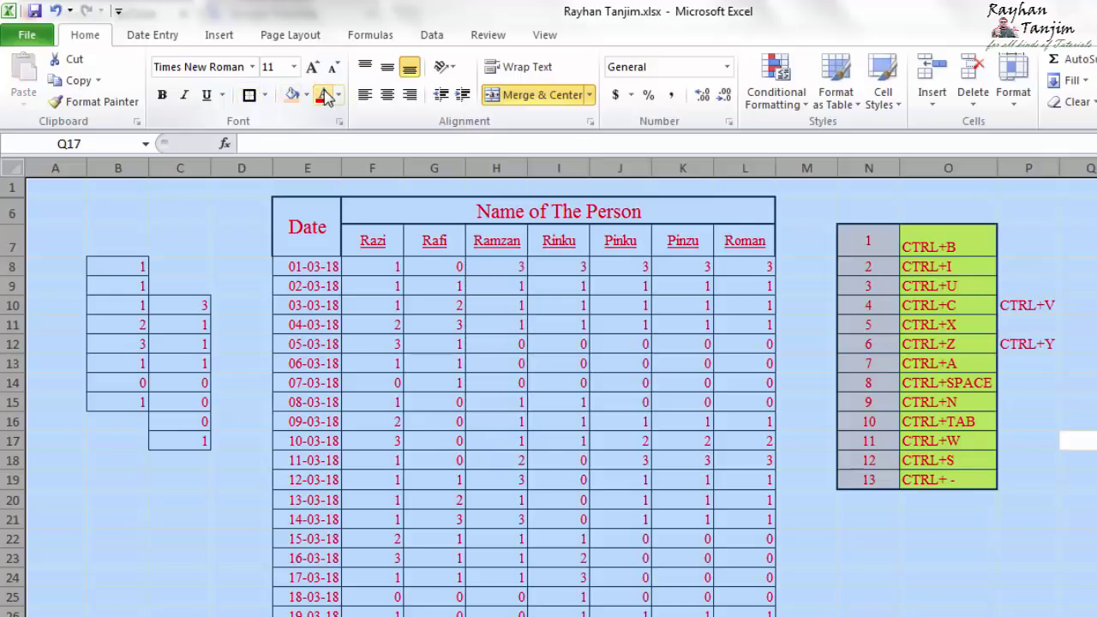
click(587, 324)
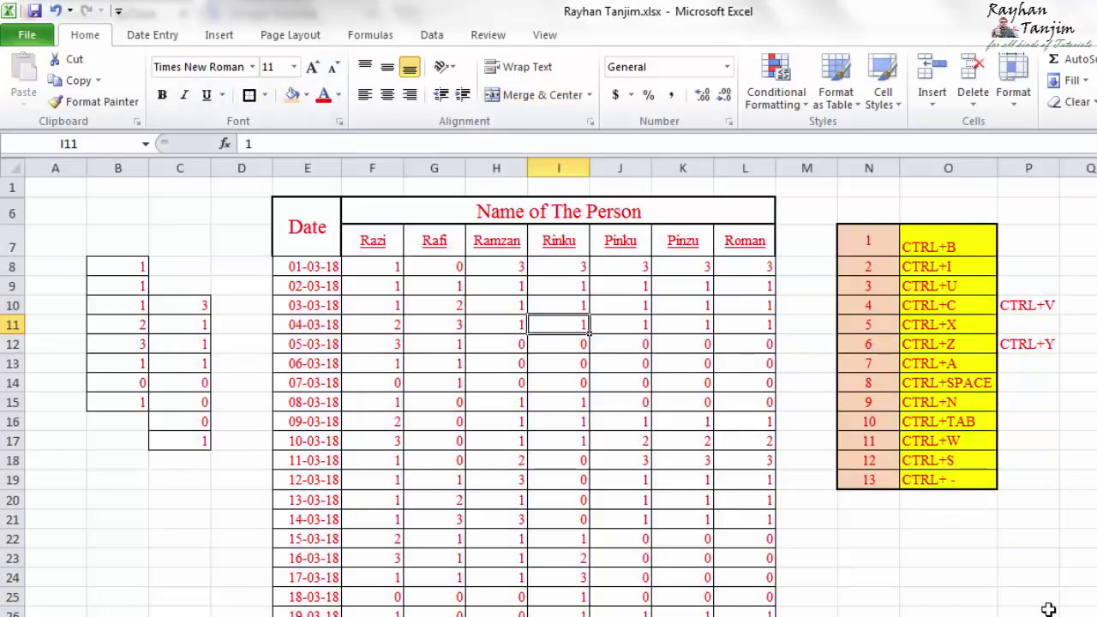
key(ctrl+z)
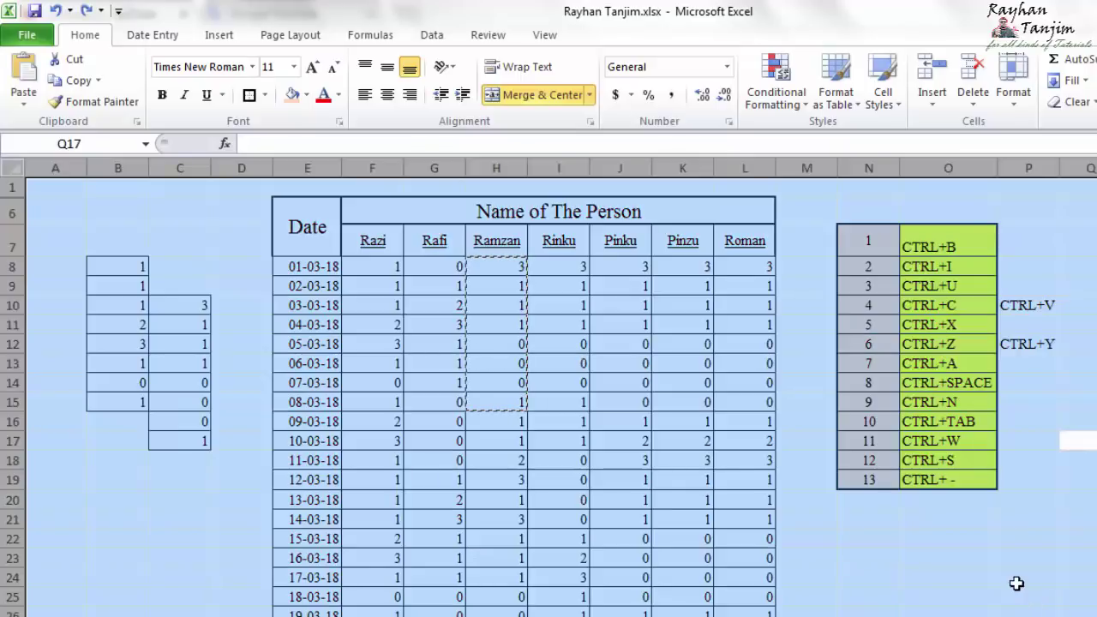
click(1016, 583)
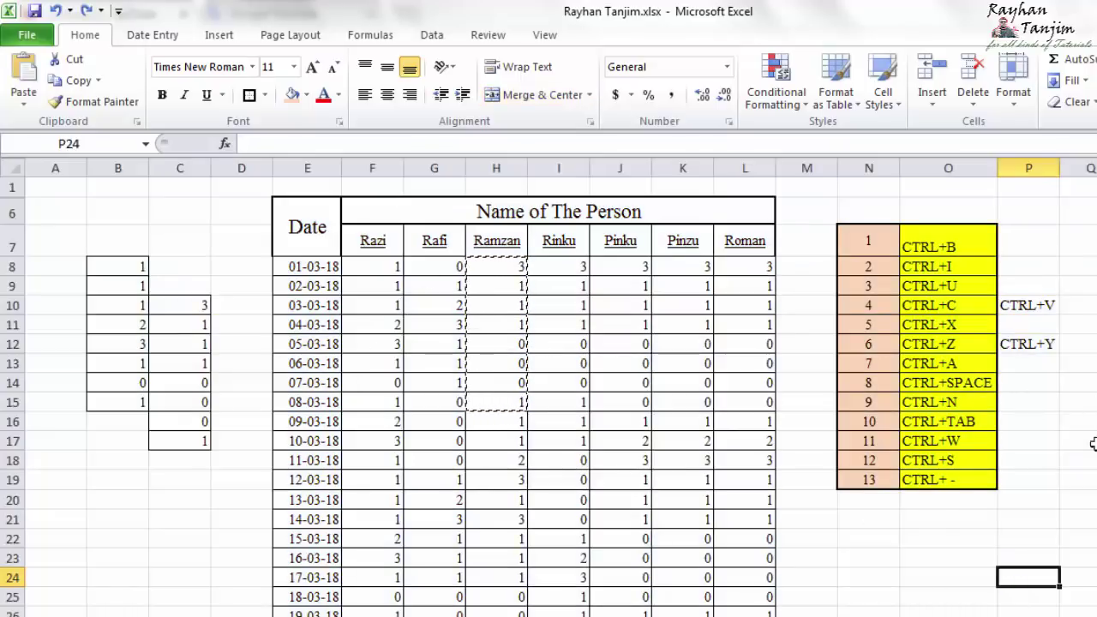
Select the whole sheet with the corner box, then undo, unmerging the 'Name of The Person' heading
click(14, 174)
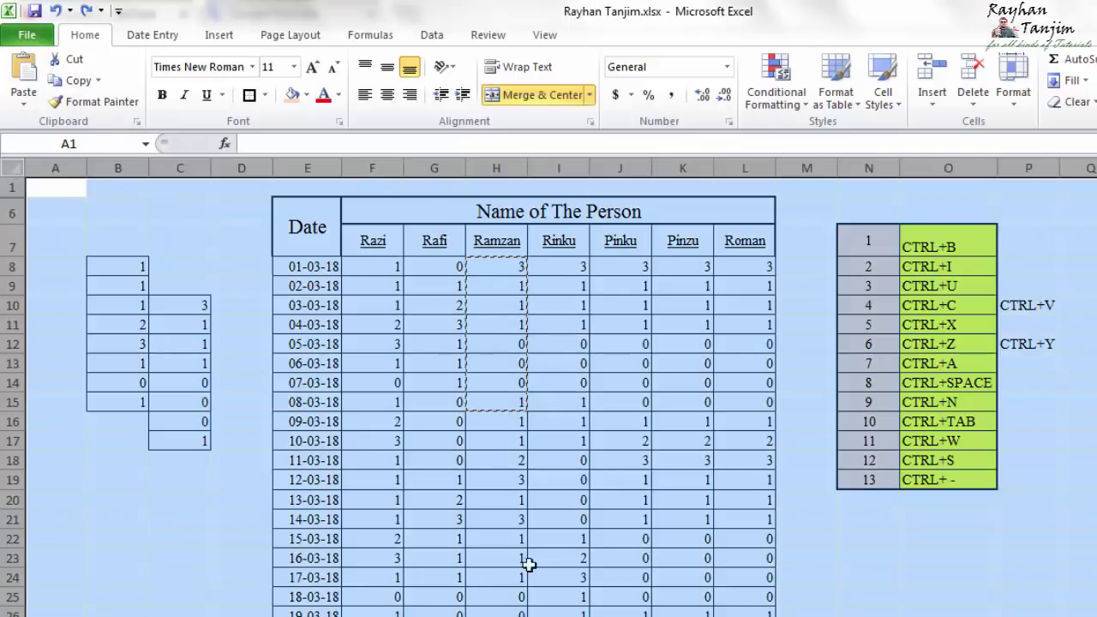
click(998, 577)
key(ctrl+z)
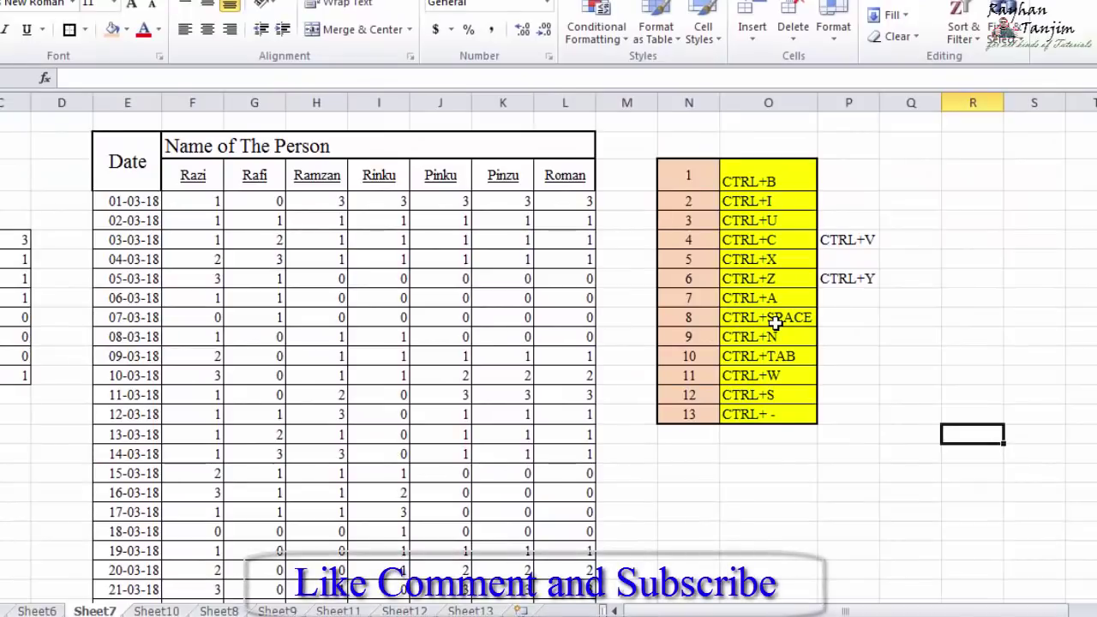
Enter 2, 5, 6, 9, 52 and 2 in R1:R6
click(988, 174)
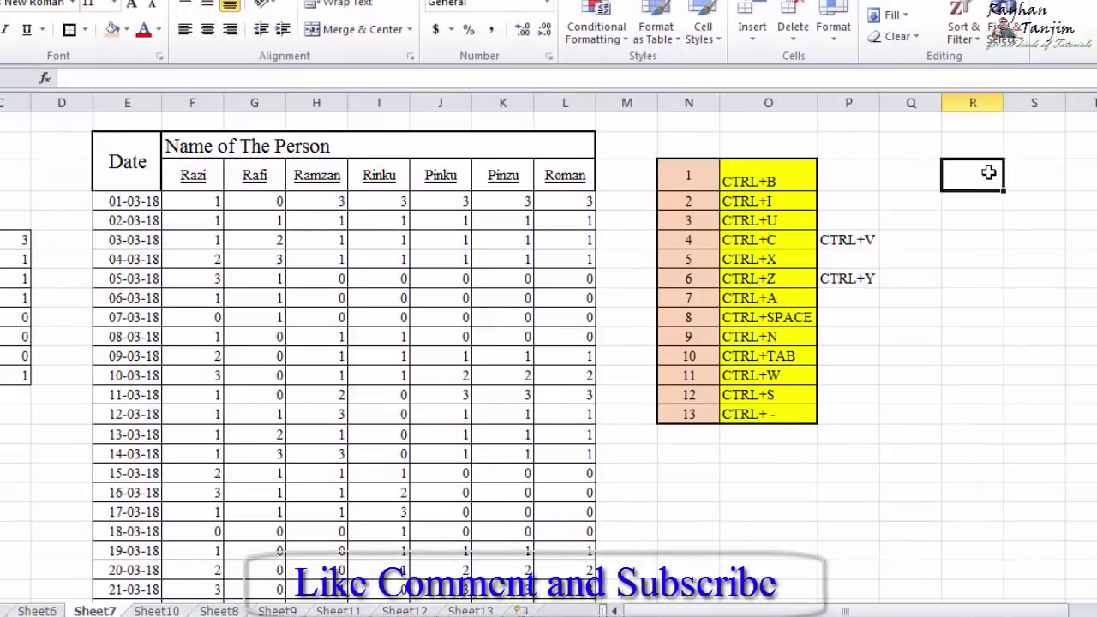
text(2)
key(Return)
text(5)
key(Return)
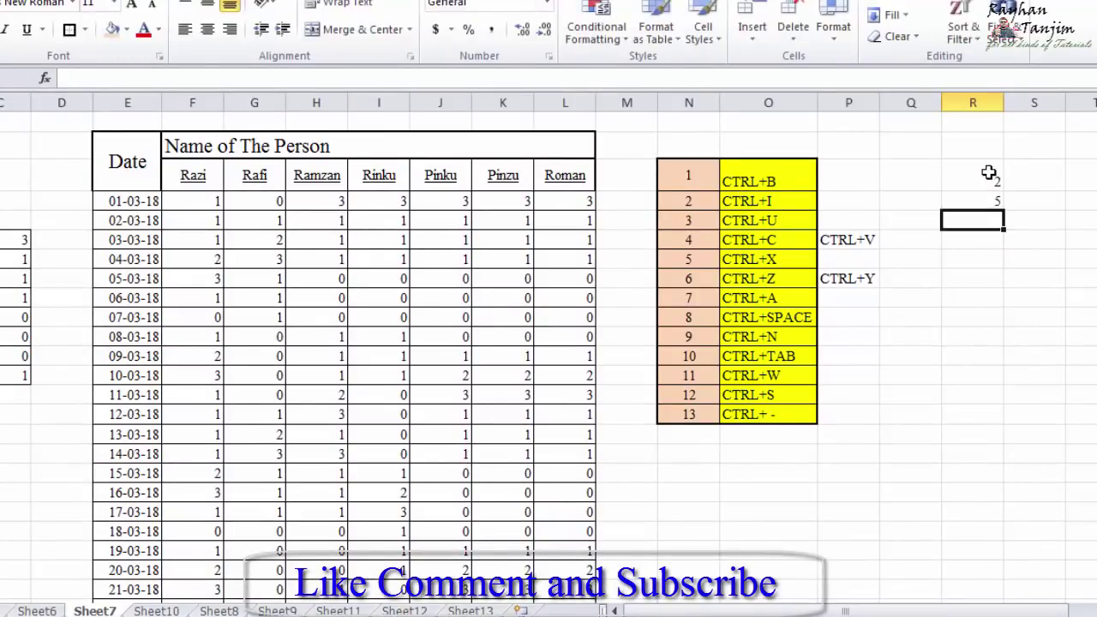
text(6)
key(Return)
text(9)
key(Return)
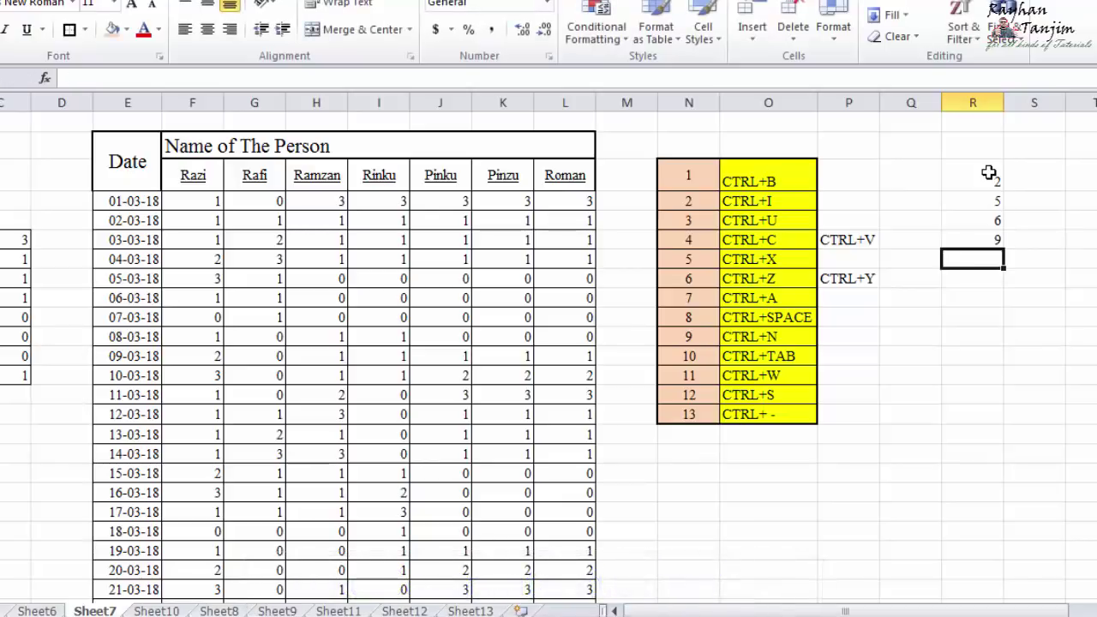
text(52)
key(Return)
text(2)
key(Return)
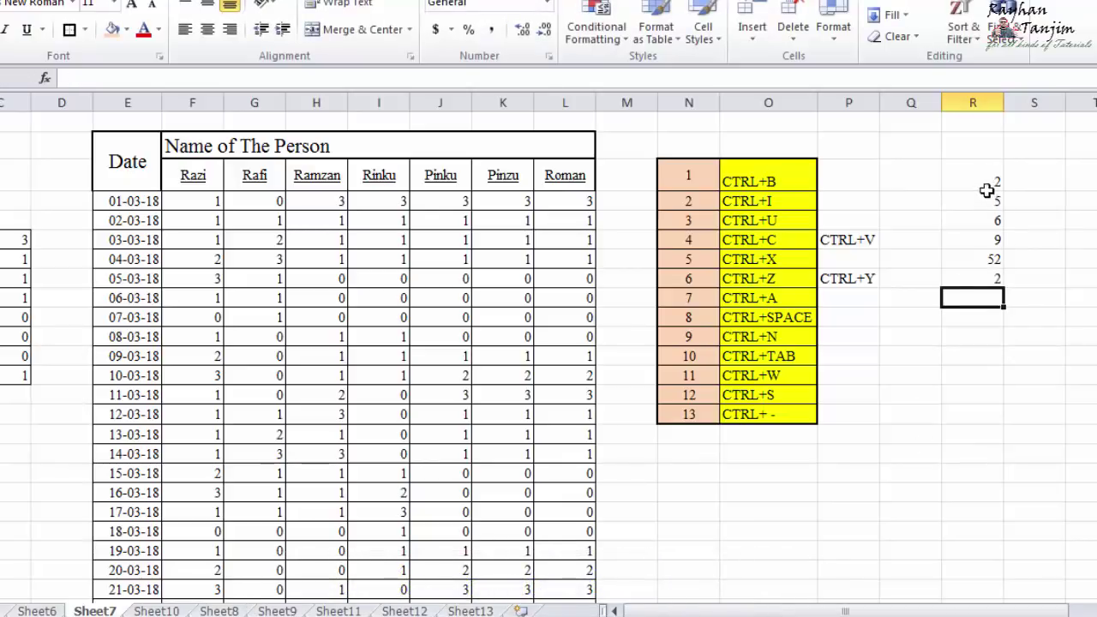
Enter =SUM(R:R) in O16 to total column R as 76
click(786, 493)
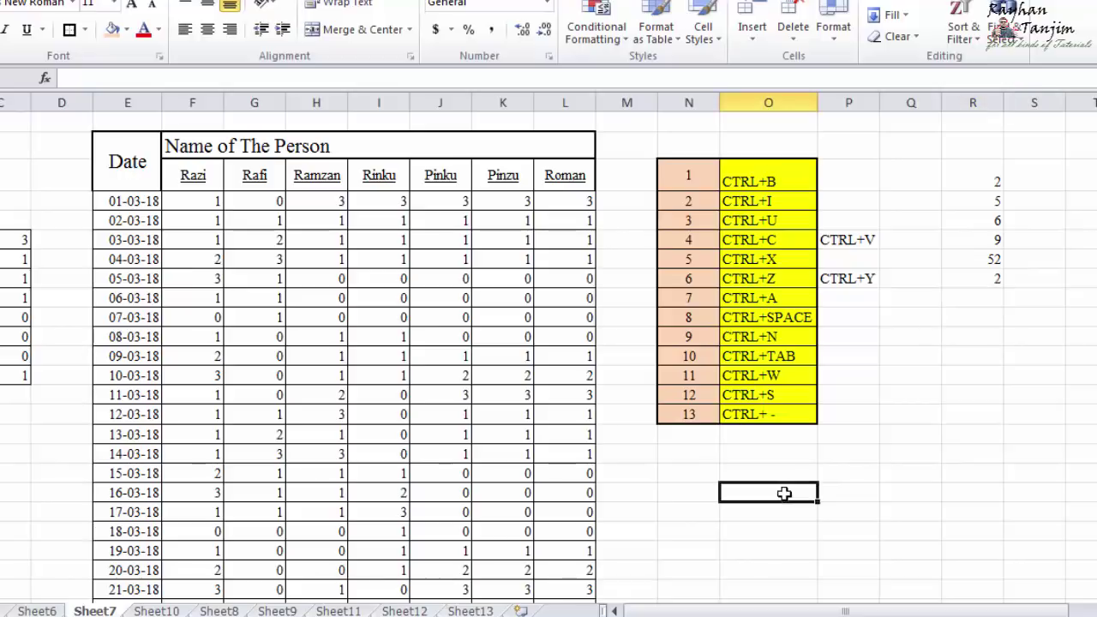
text(=S)
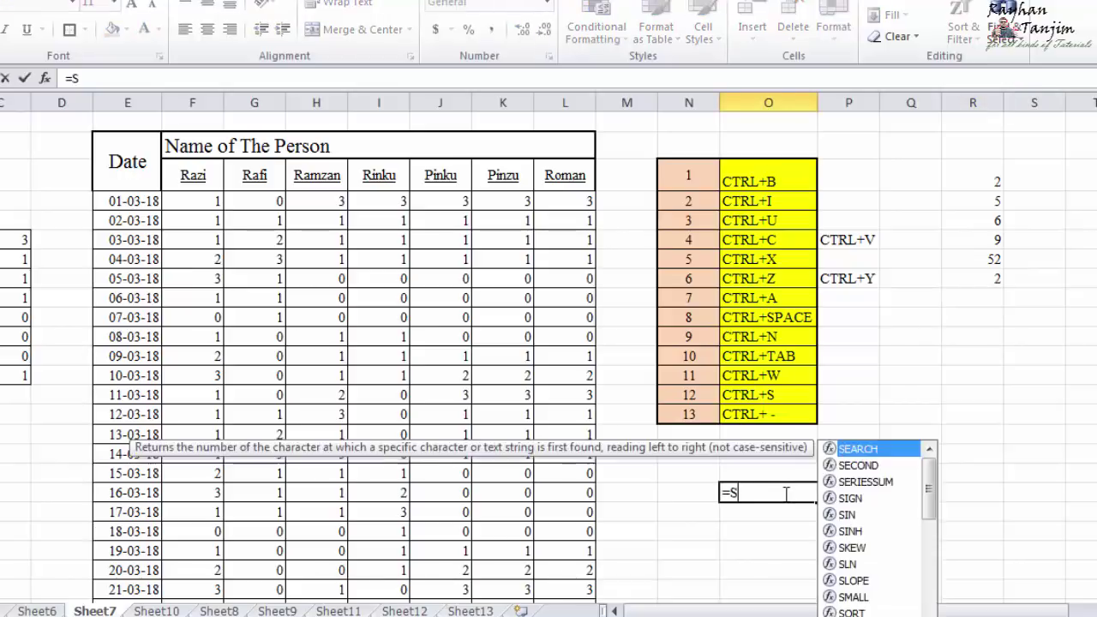
text(UM()
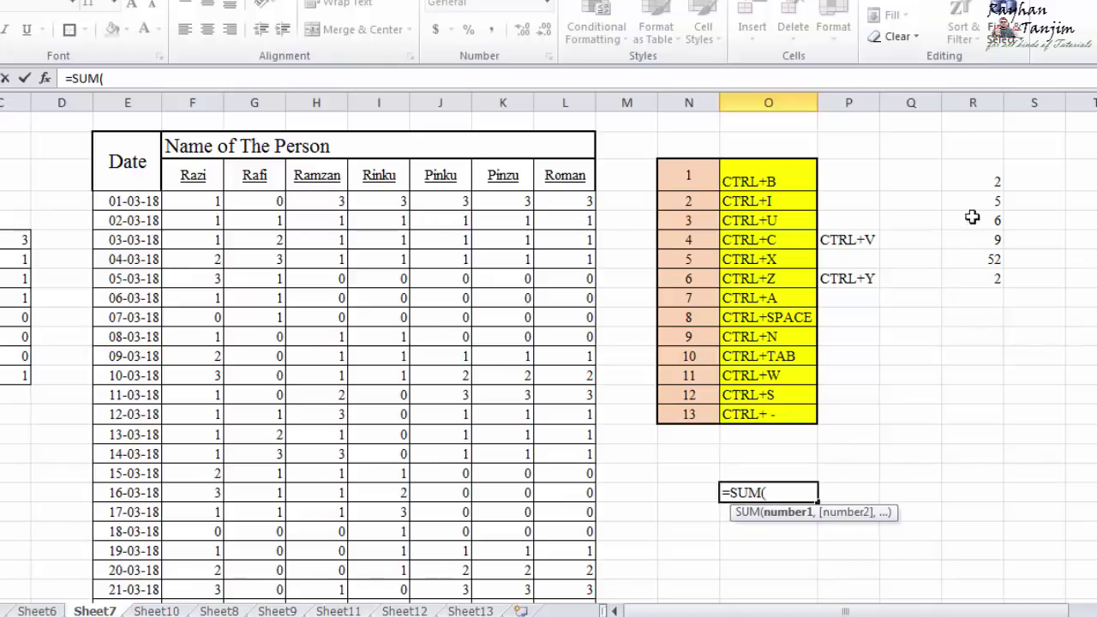
click(982, 352)
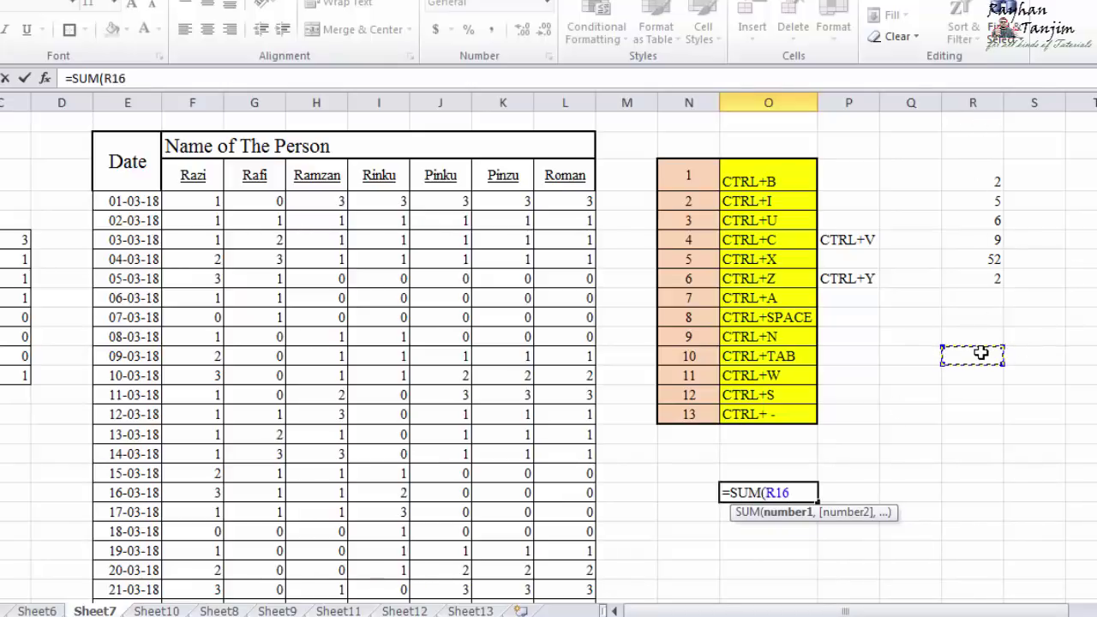
key(ctrl+space)
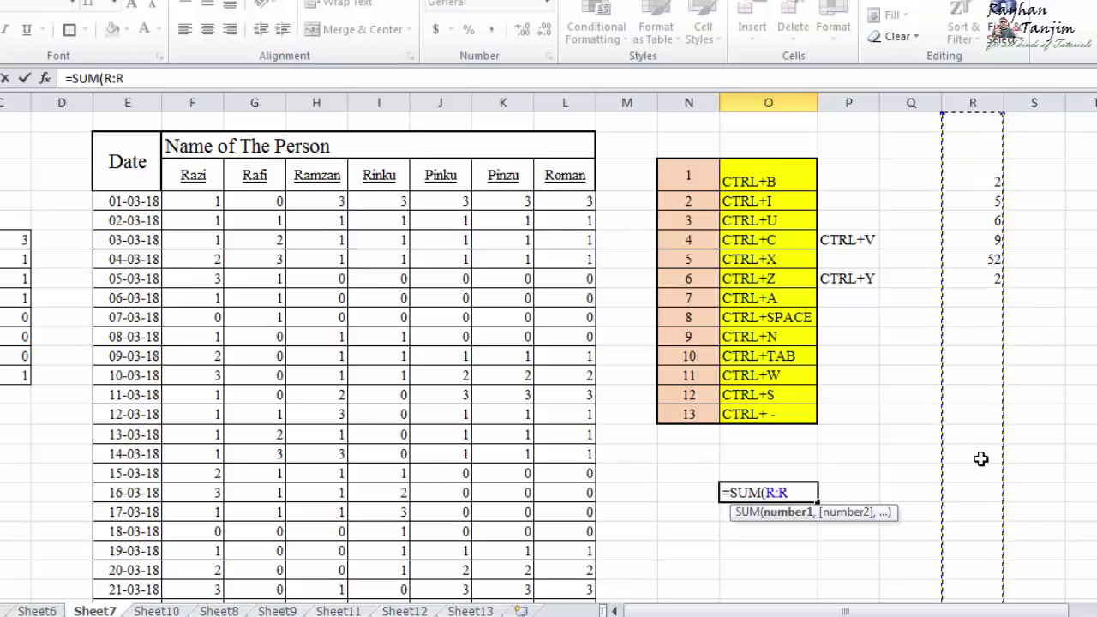
text())
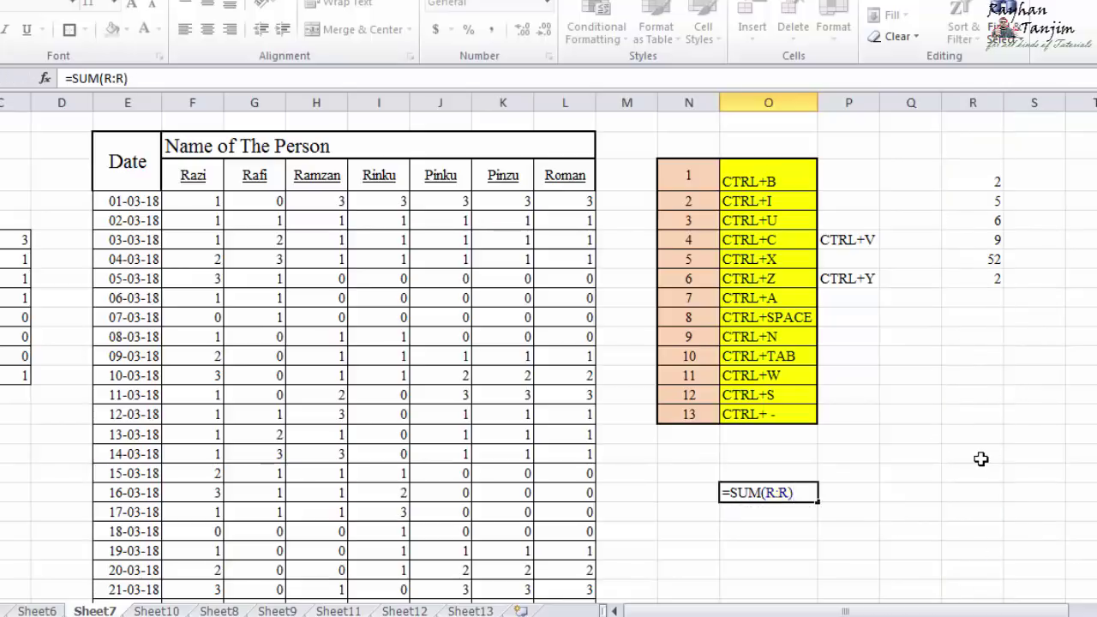
key(Return)
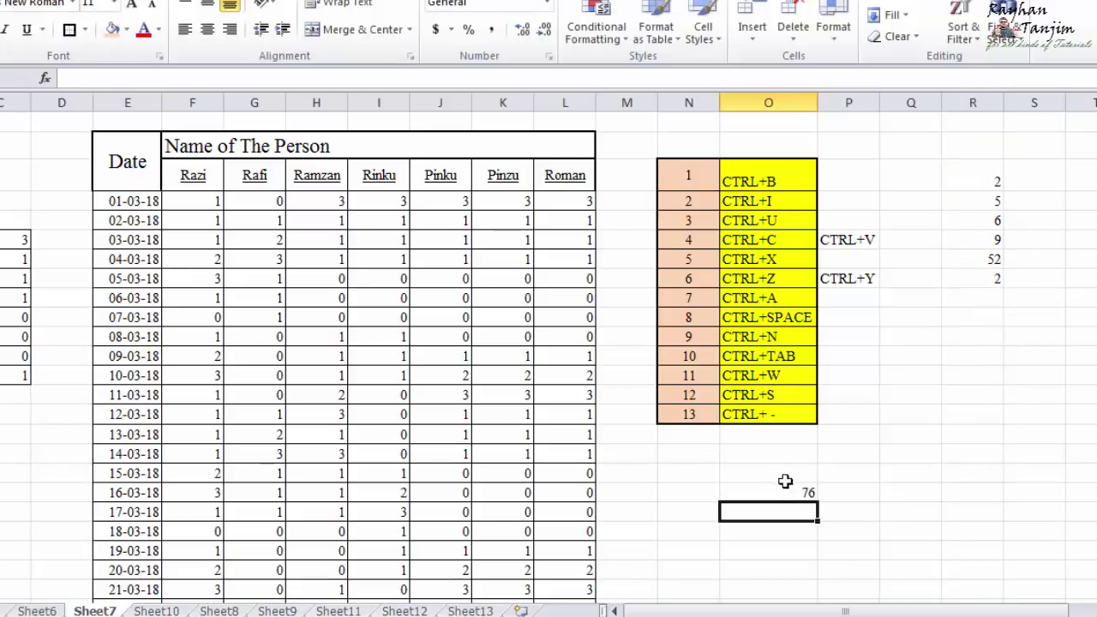
click(787, 488)
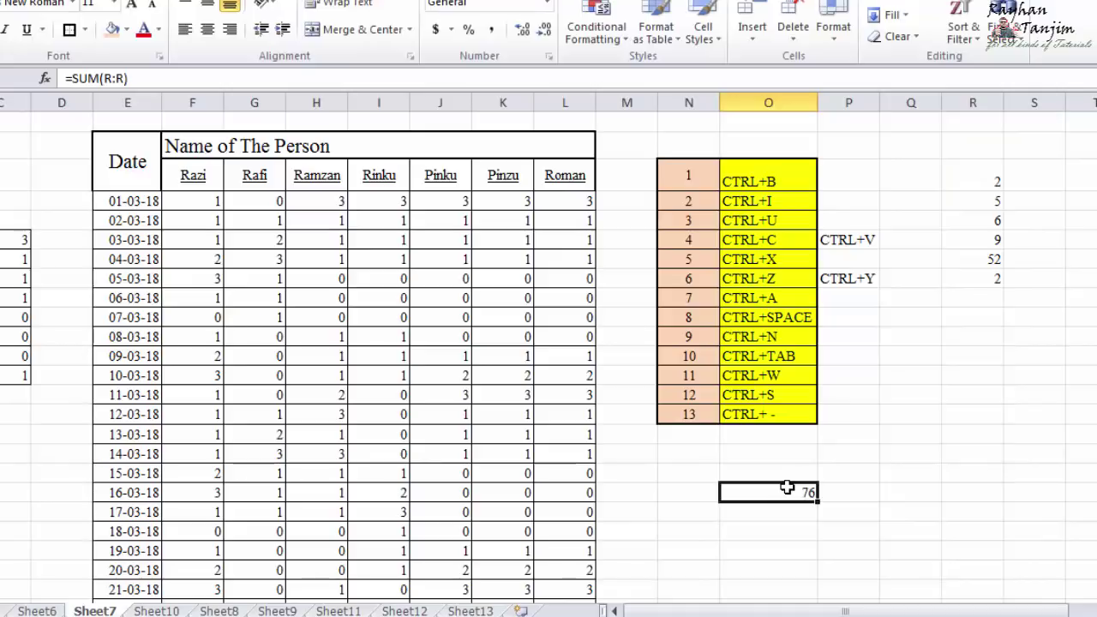
click(852, 529)
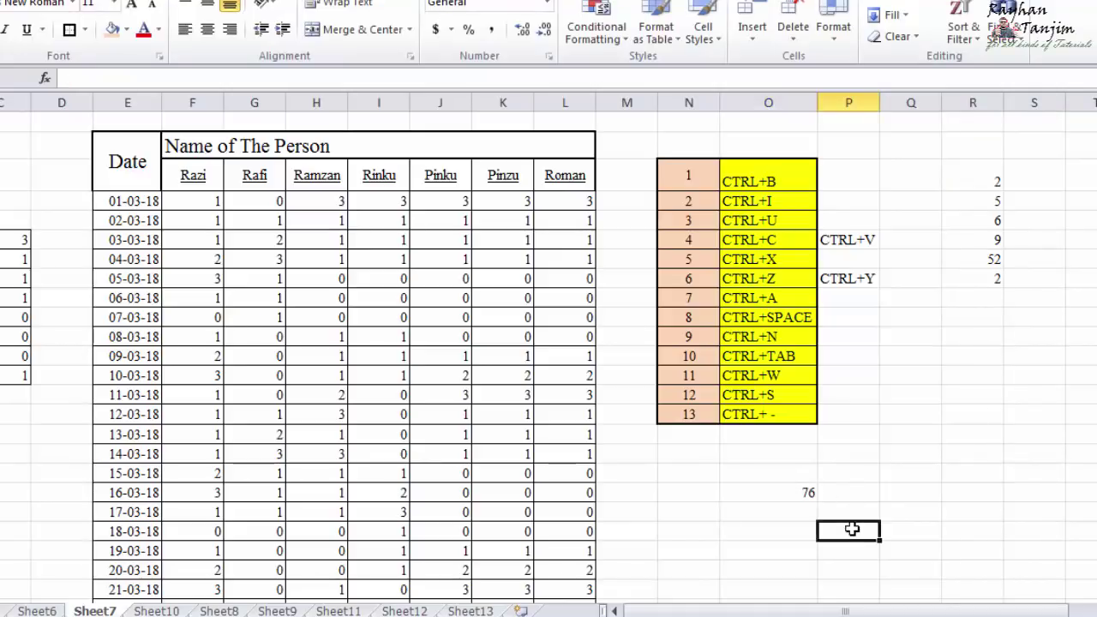
click(799, 497)
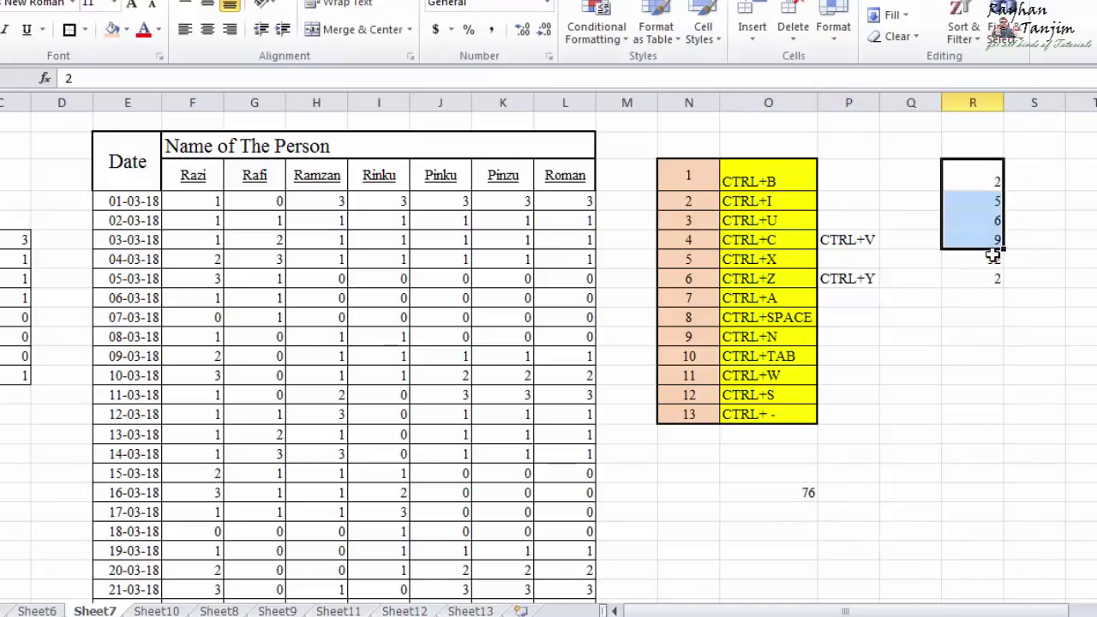
AutoSum R1:R6 to add a 76 total below, making O16 show 152
drag(993, 176, 993, 276)
click(883, 2)
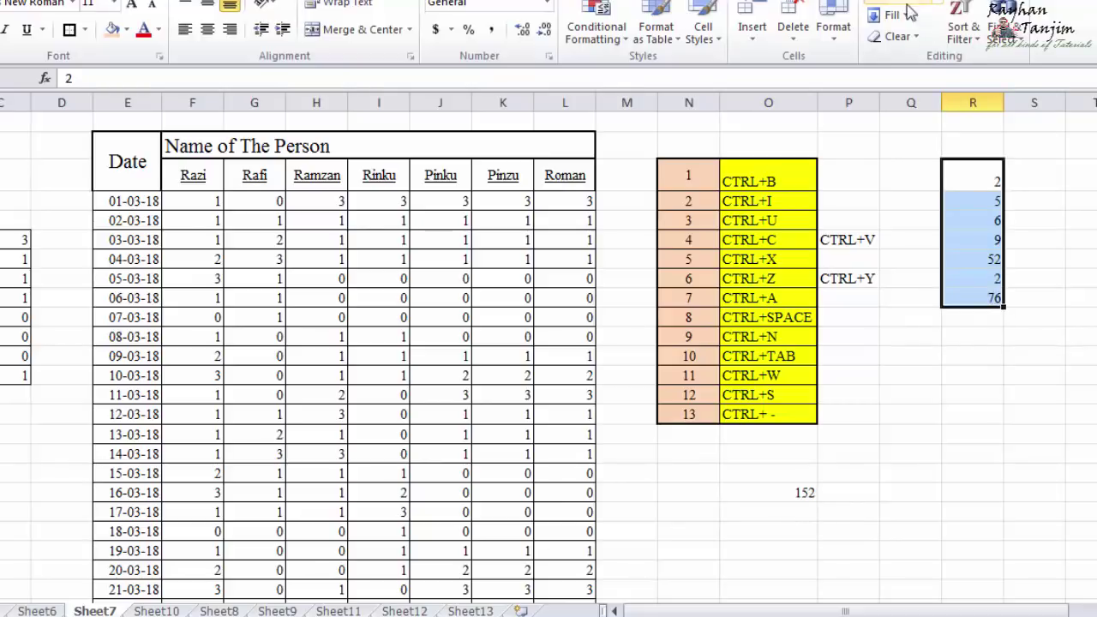
click(1008, 336)
click(995, 299)
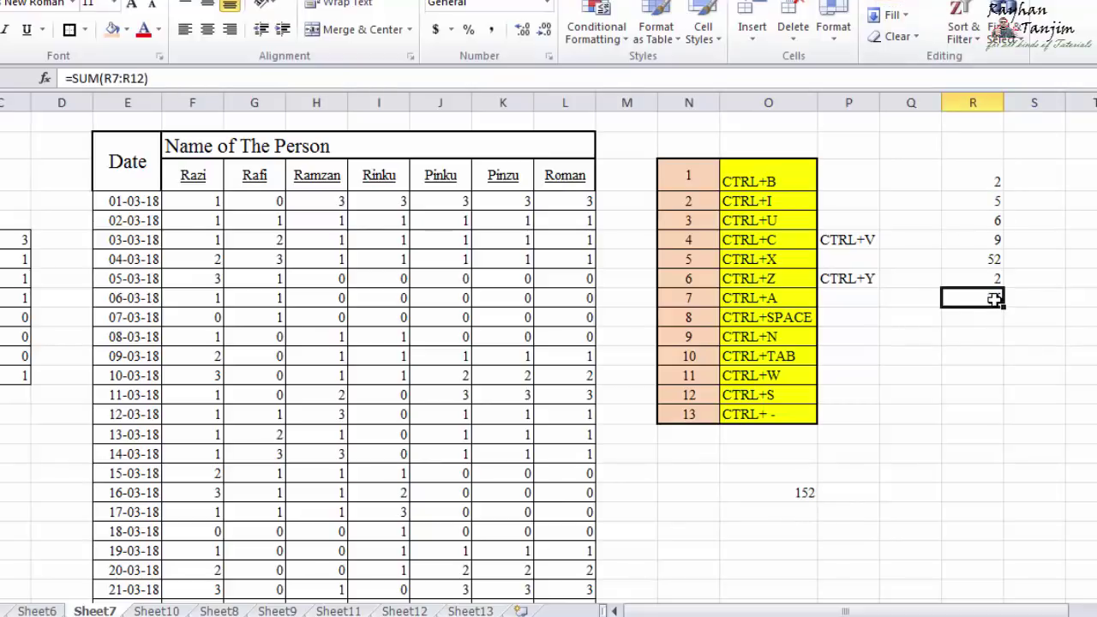
click(805, 495)
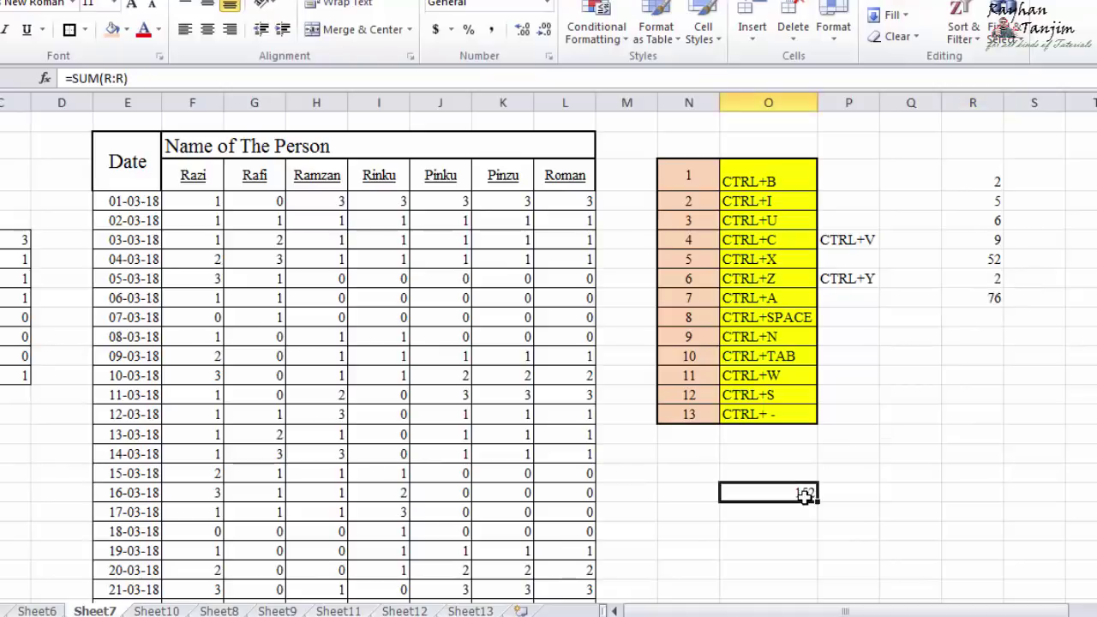
click(907, 465)
Create a new blank workbook, then return to the attendance workbook from the taskbar previews
click(797, 494)
key(ctrl+n)
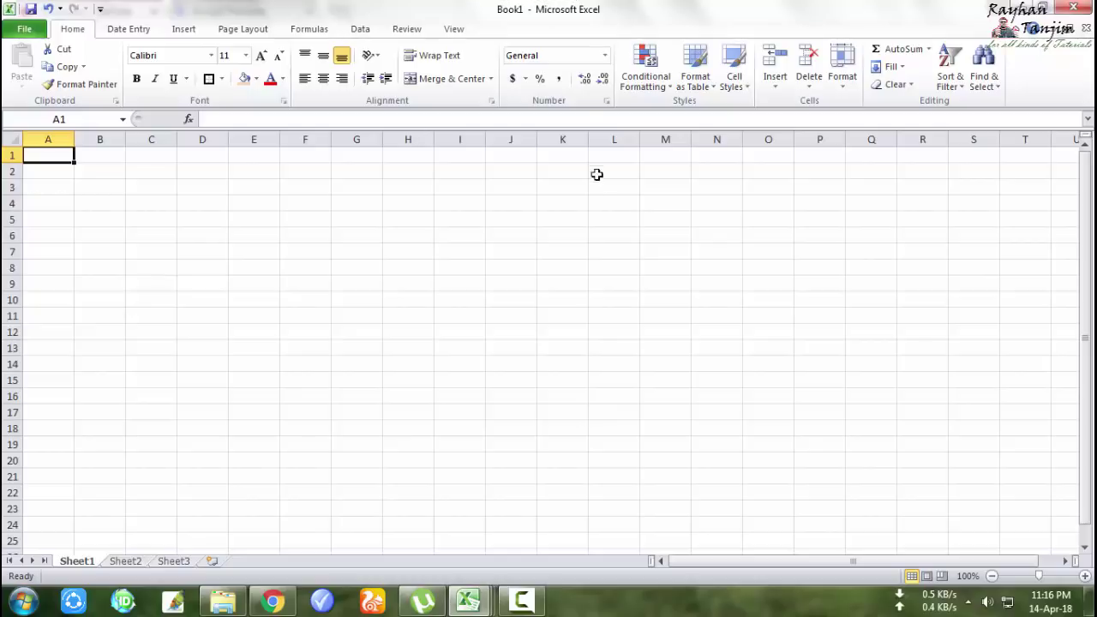
click(468, 600)
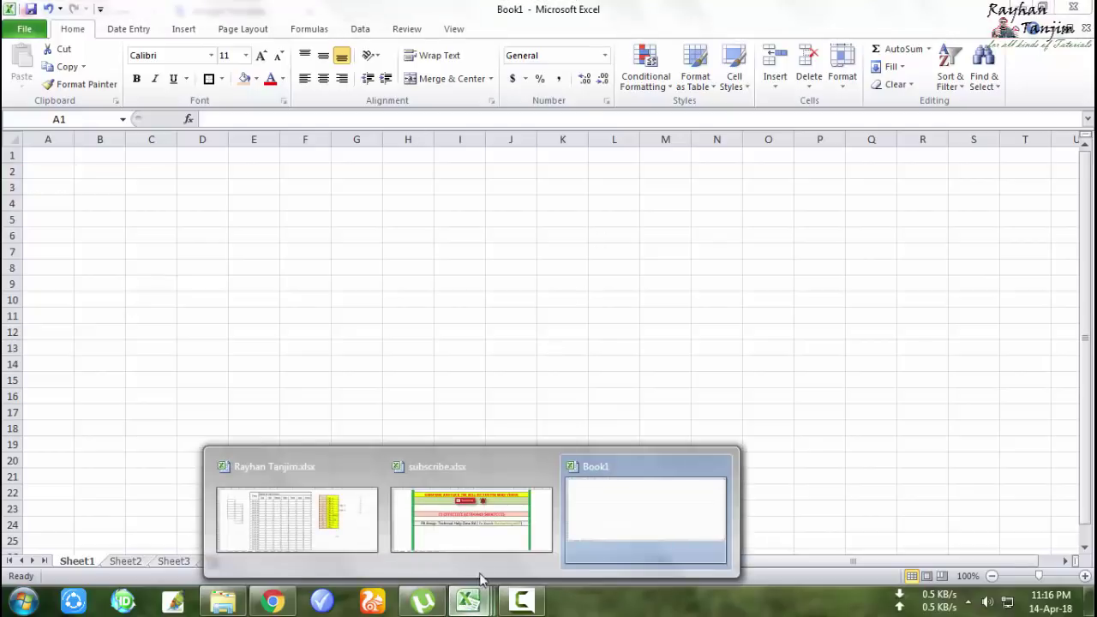
click(369, 534)
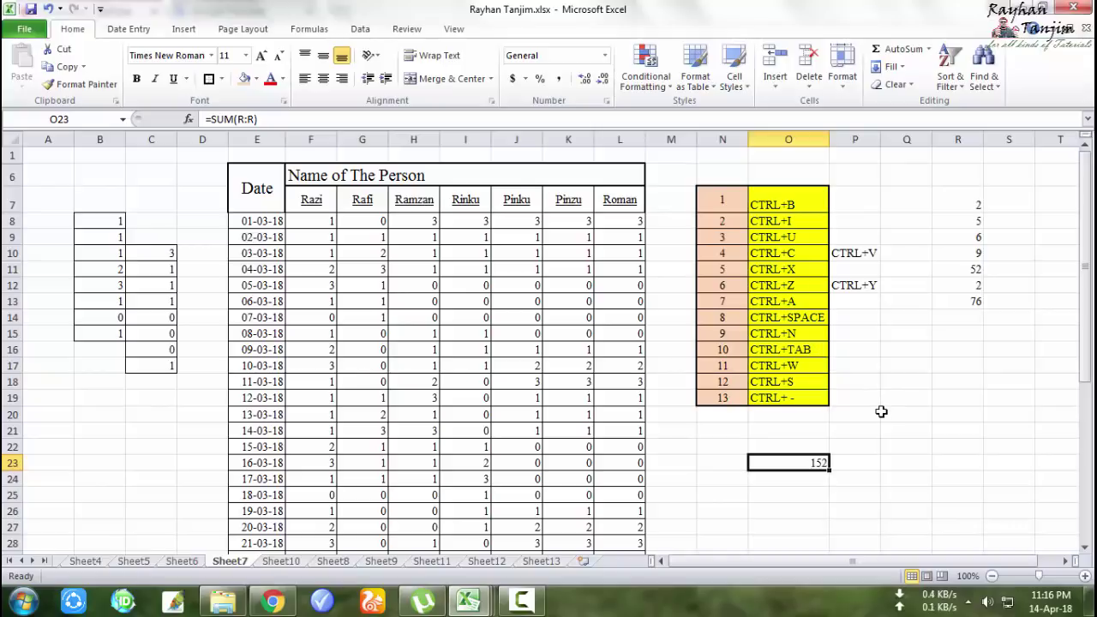
Open another blank Book1 and cycle with Ctrl+Tab back to the attendance workbook
key(ctrl+n)
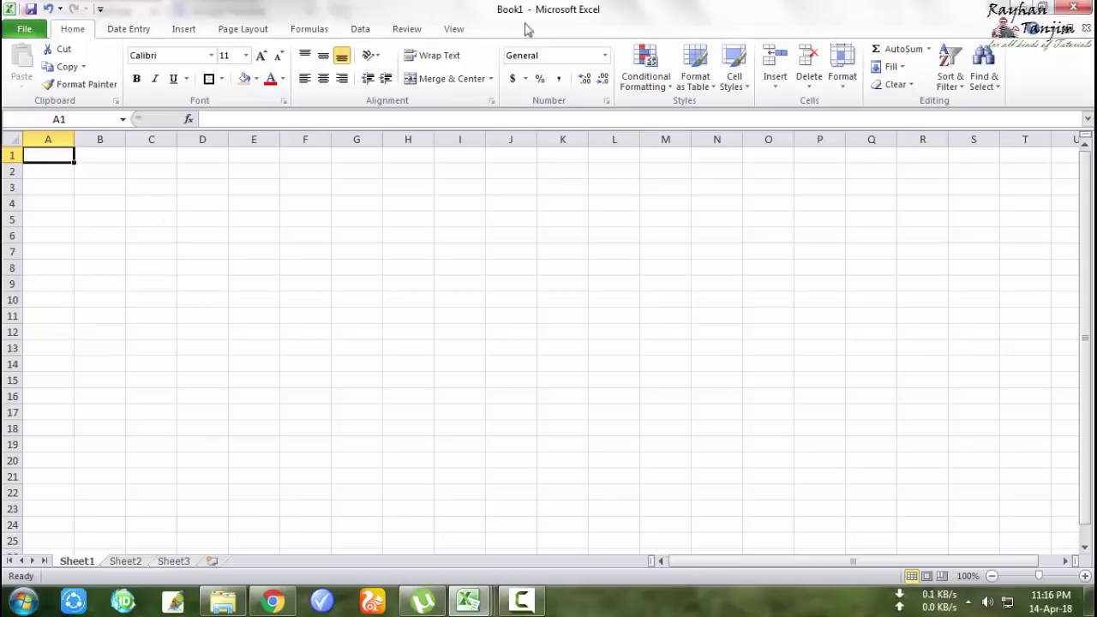
key(ctrl+Tab)
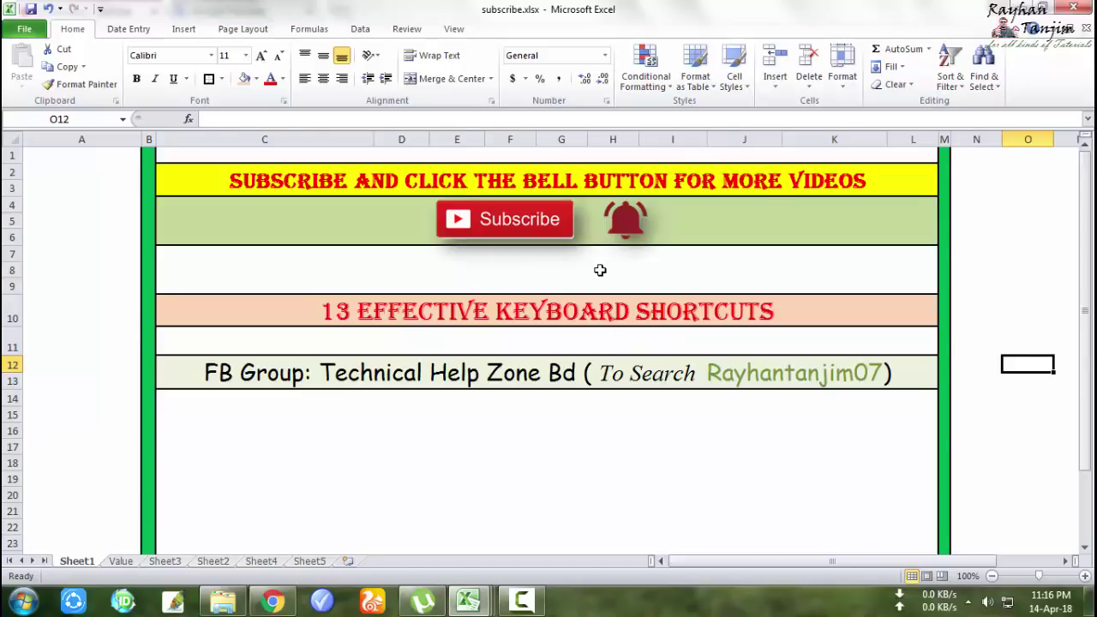
key(ctrl+Tab)
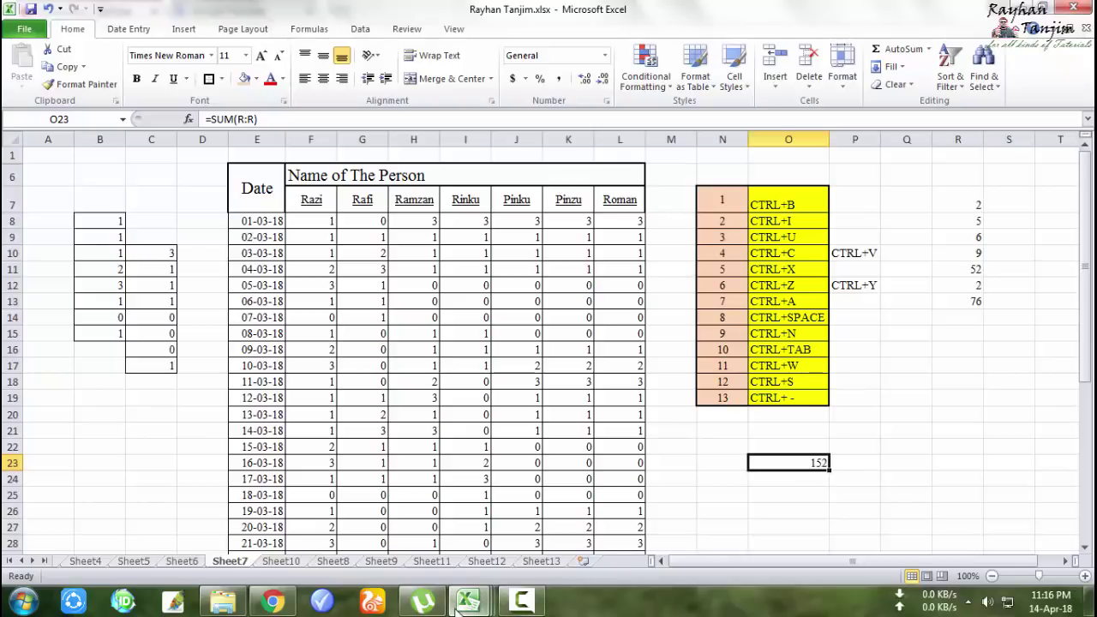
mouse_move(462, 602)
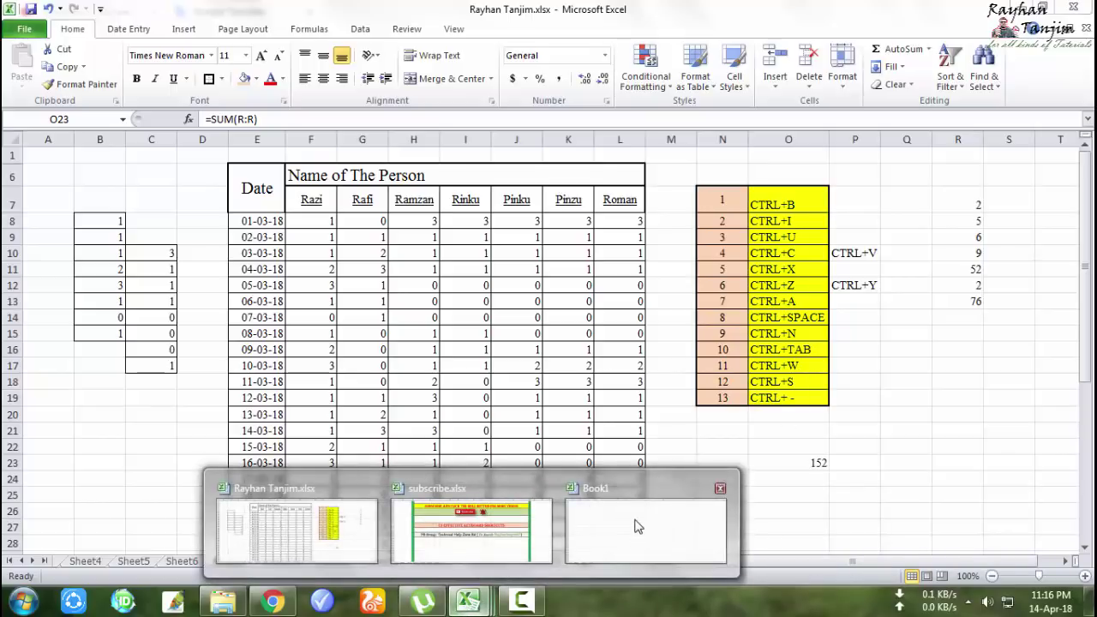
Bring the blank Book1 workbook forward and close it
click(638, 523)
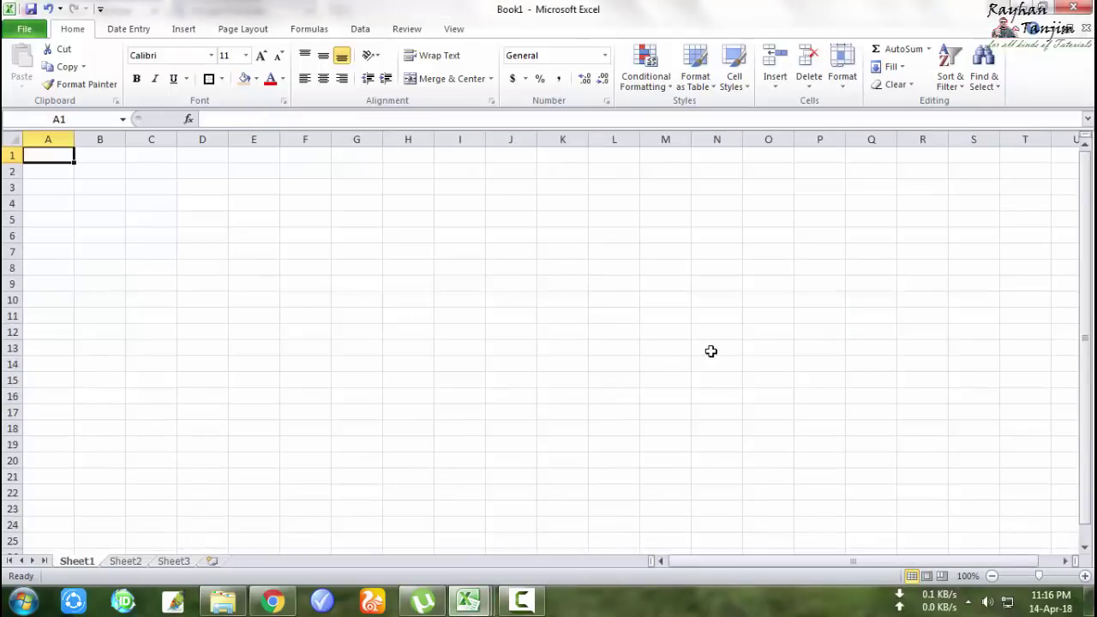
key(ctrl+Tab)
click(467, 603)
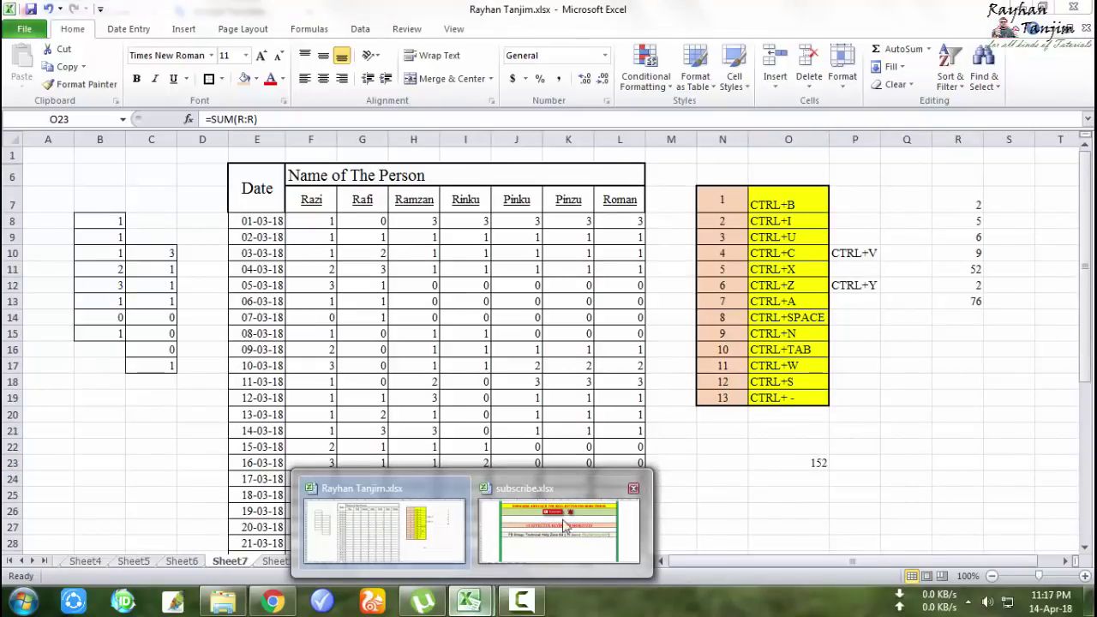
Try closing the attendance workbook with Ctrl+W, then dismiss the save prompt to keep it open
mouse_move(518, 542)
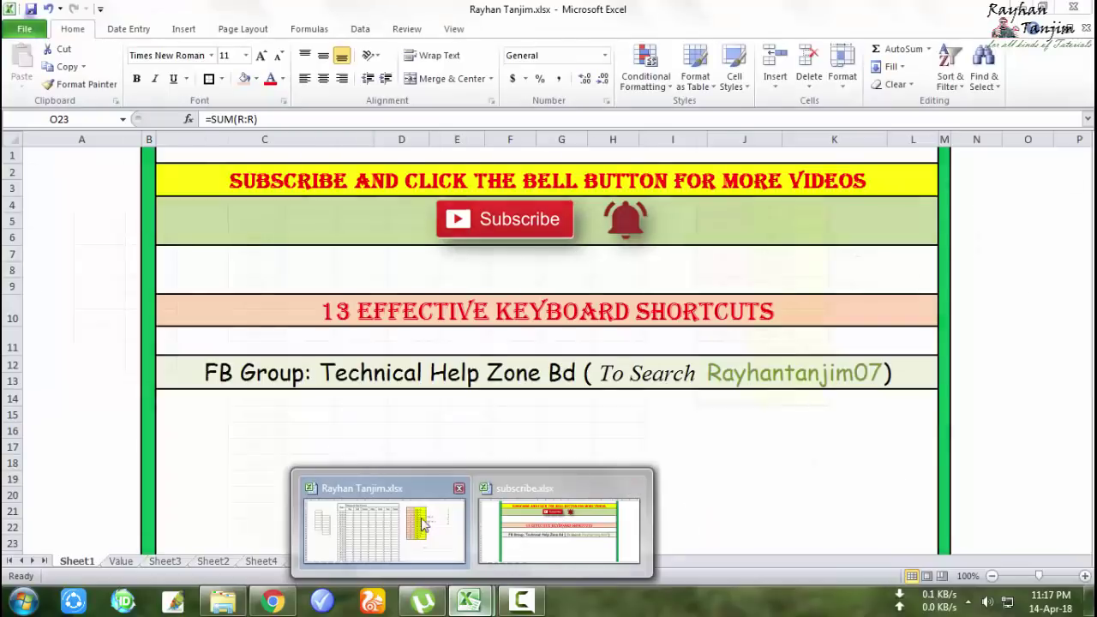
mouse_move(418, 525)
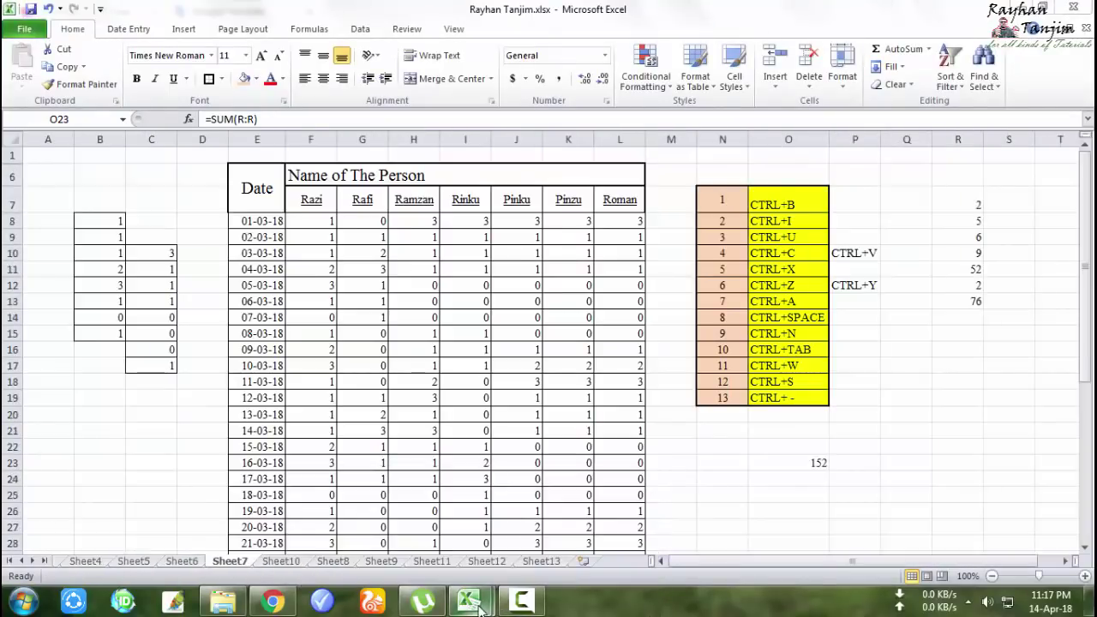
mouse_move(481, 607)
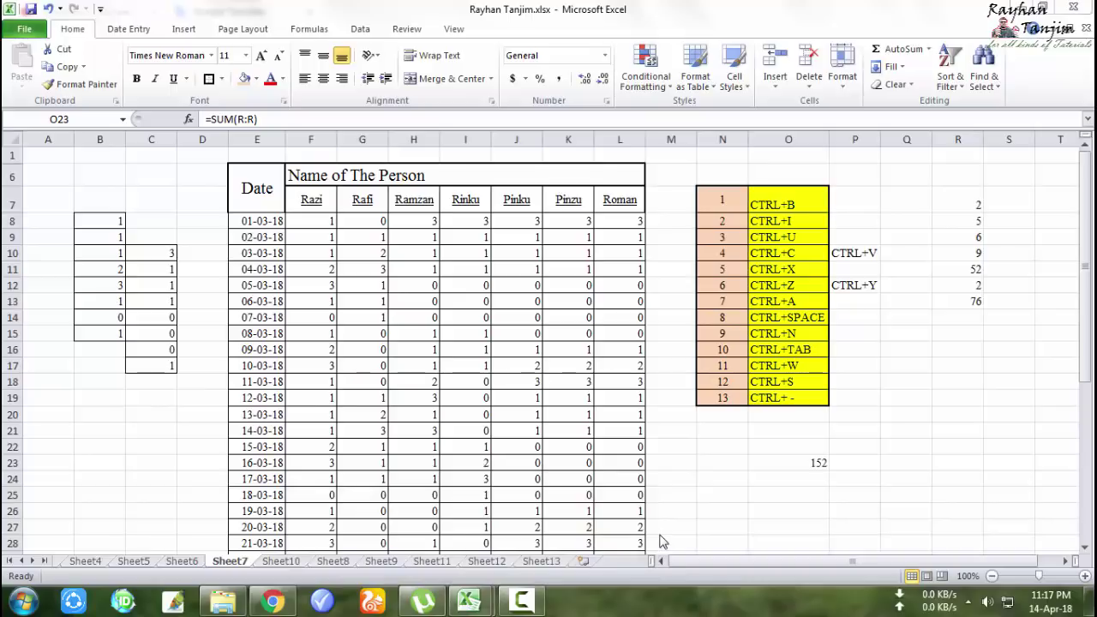
key(ctrl+w)
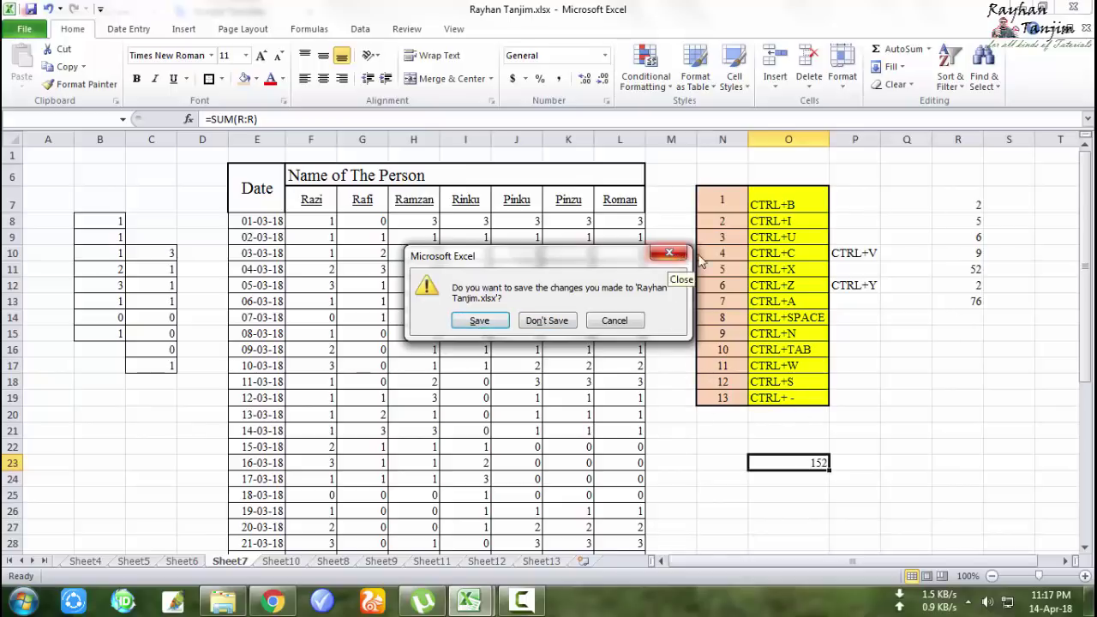
click(684, 258)
click(907, 349)
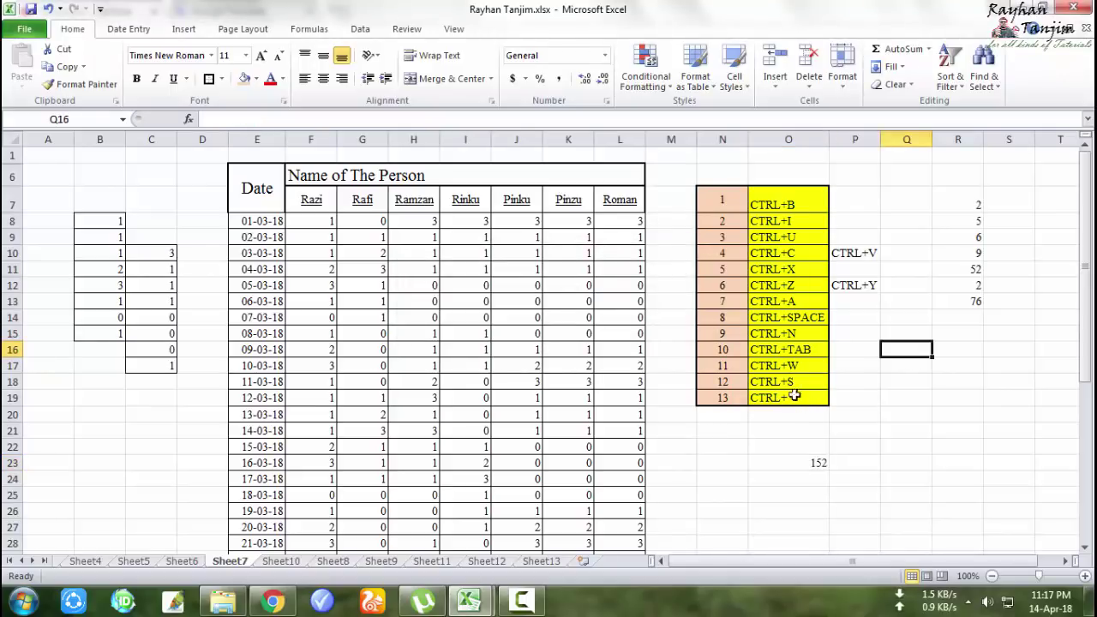
click(809, 367)
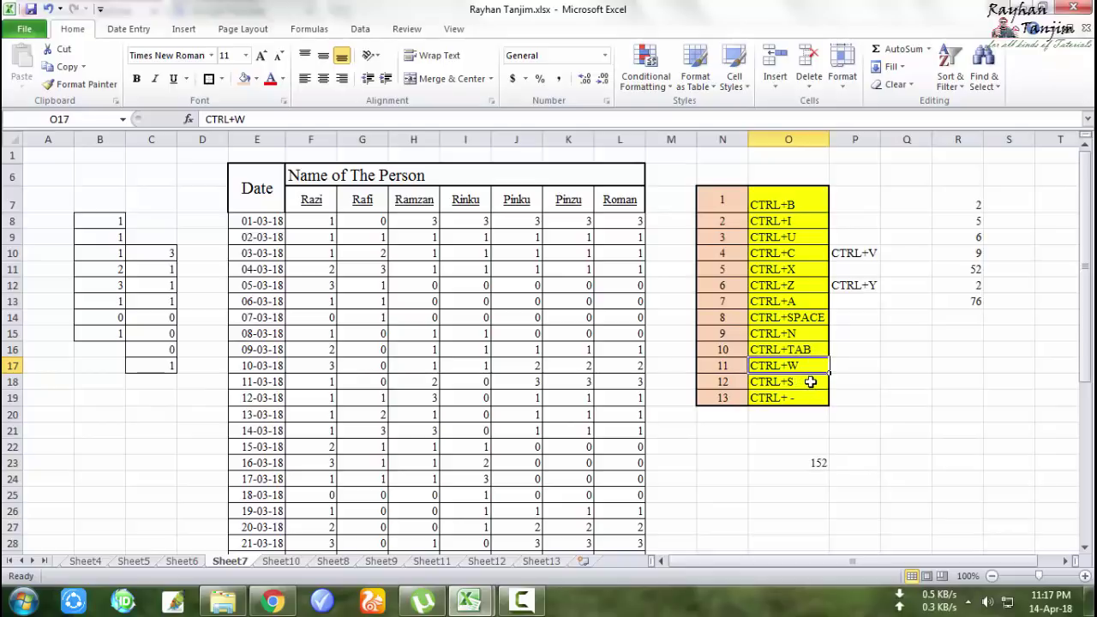
click(810, 381)
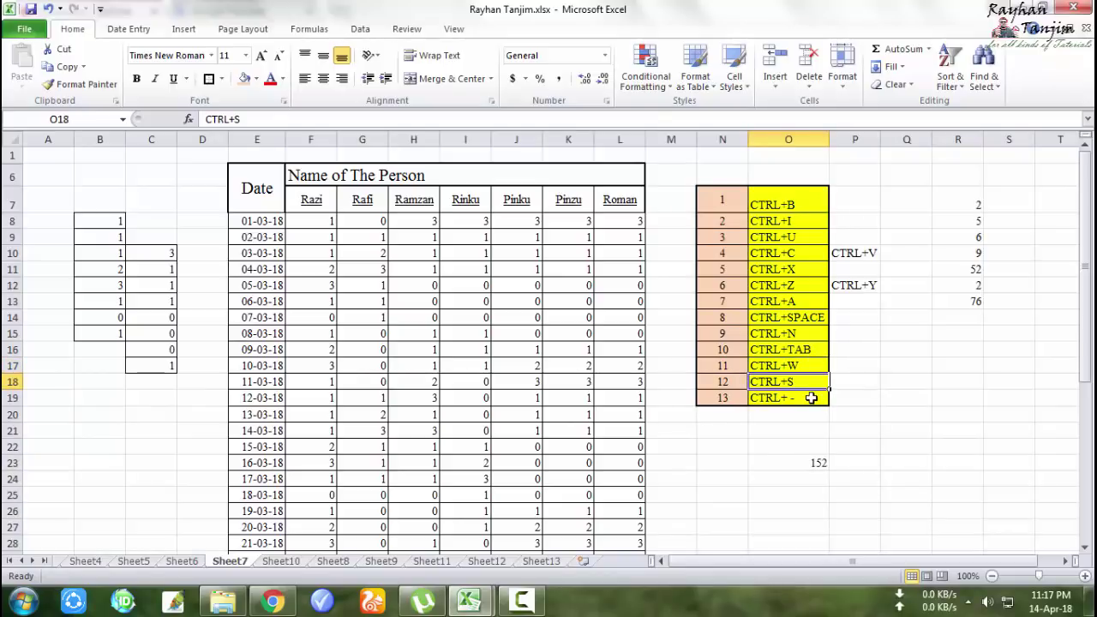
click(809, 398)
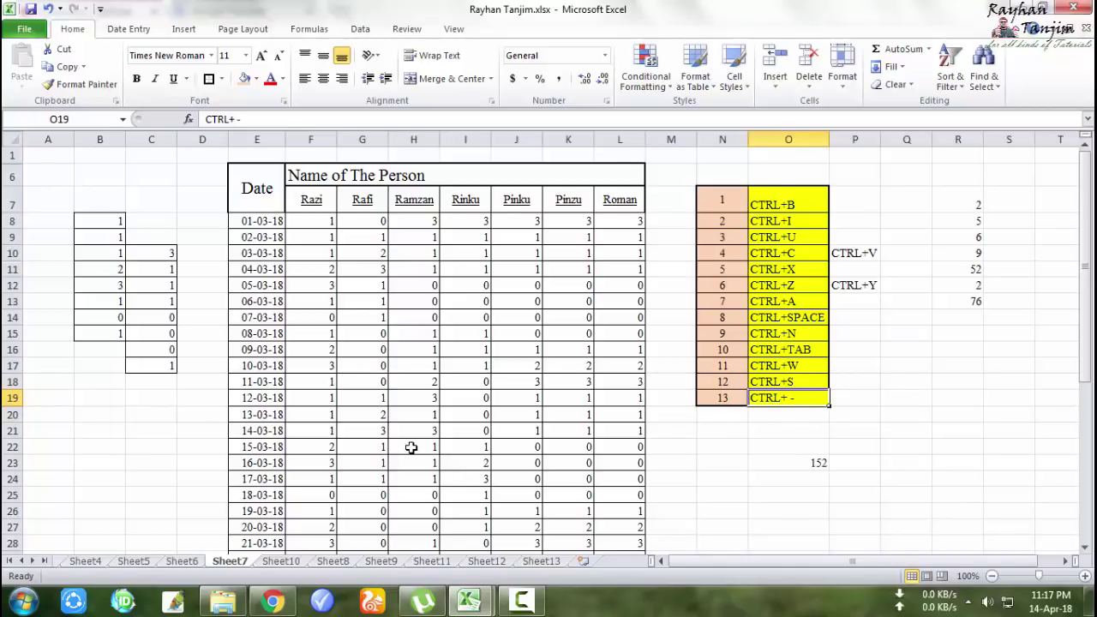
scroll(561, 364, down, 1)
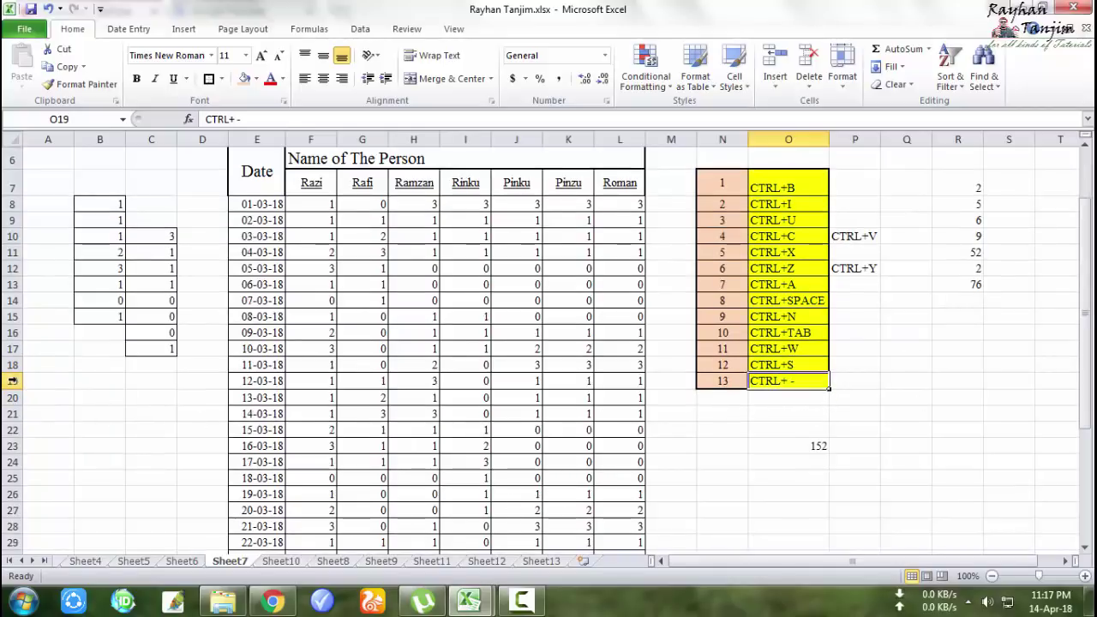
drag(13, 381, 13, 494)
click(778, 495)
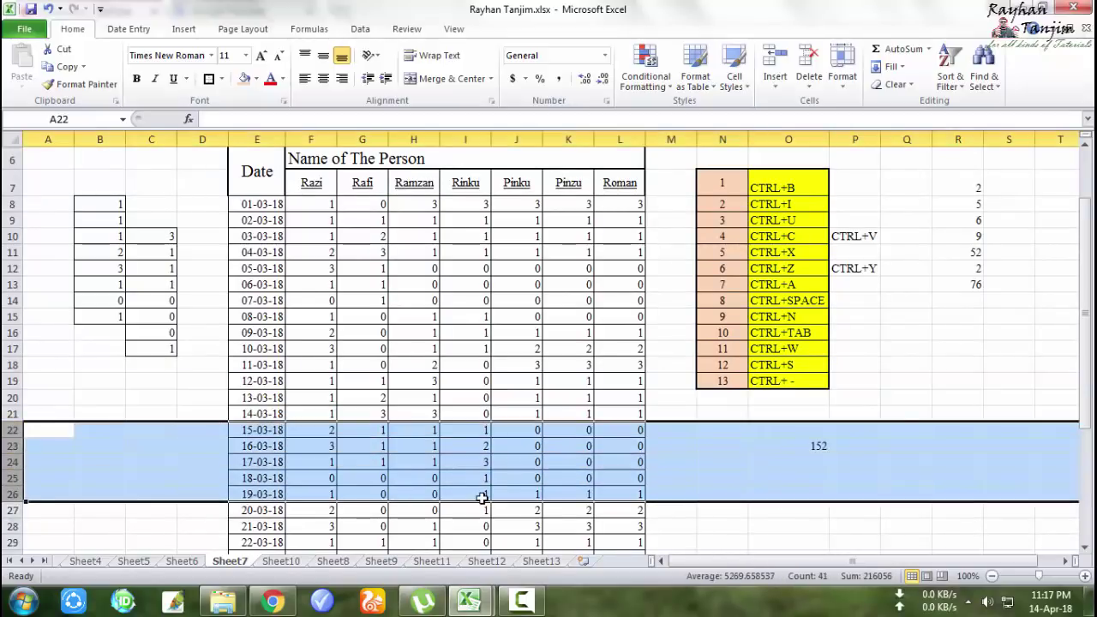
key(ctrl+minus)
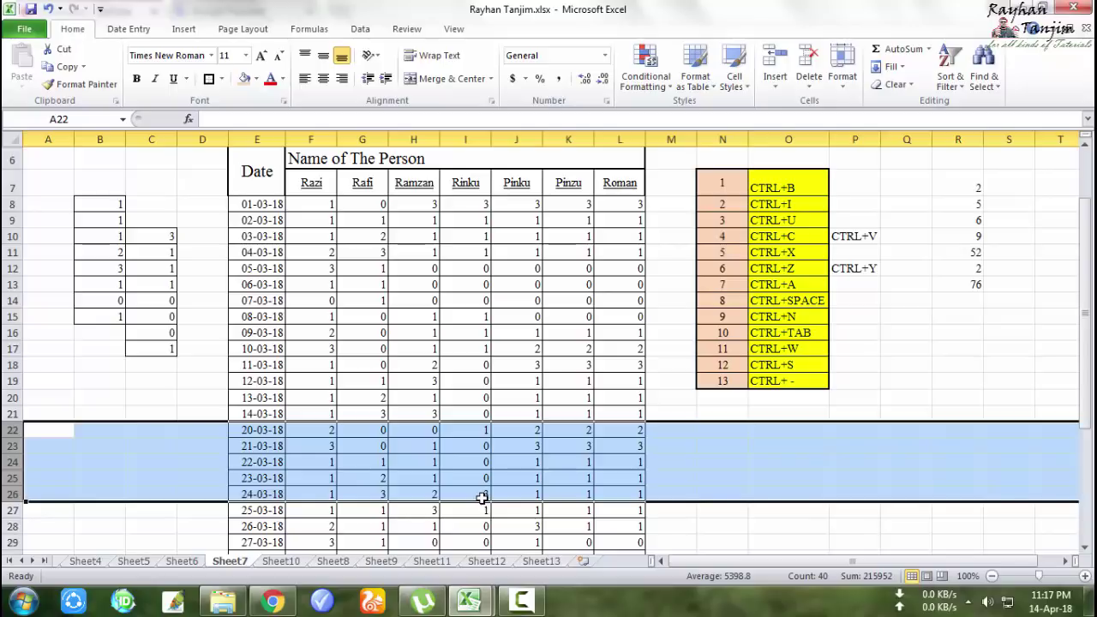
scroll(296, 475, down, 2)
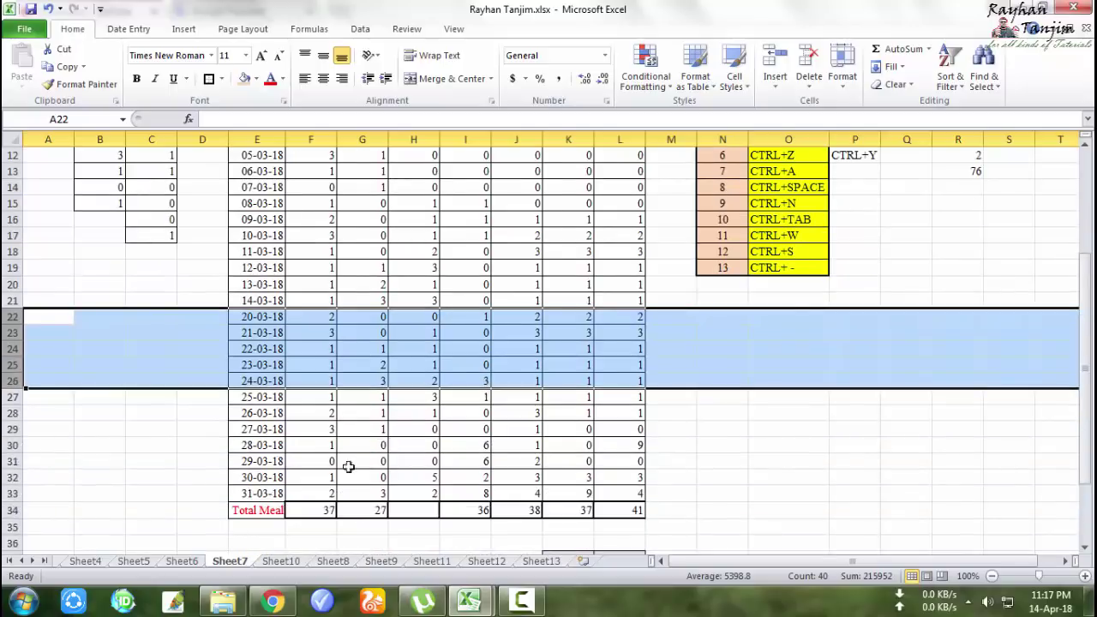
drag(12, 429, 15, 515)
key(ctrl+minus)
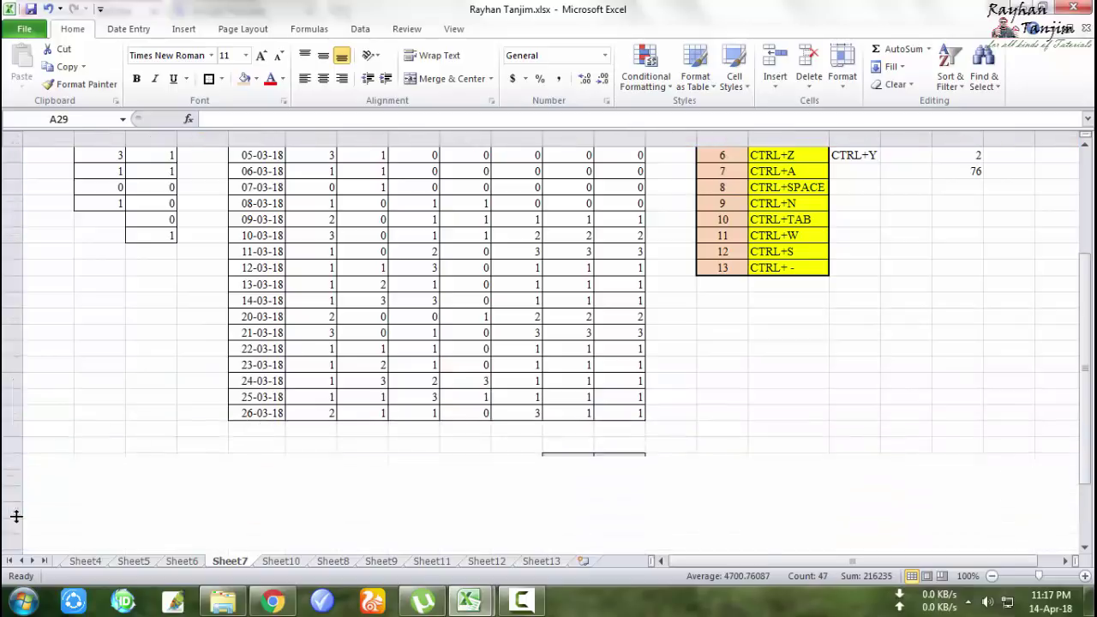
click(811, 473)
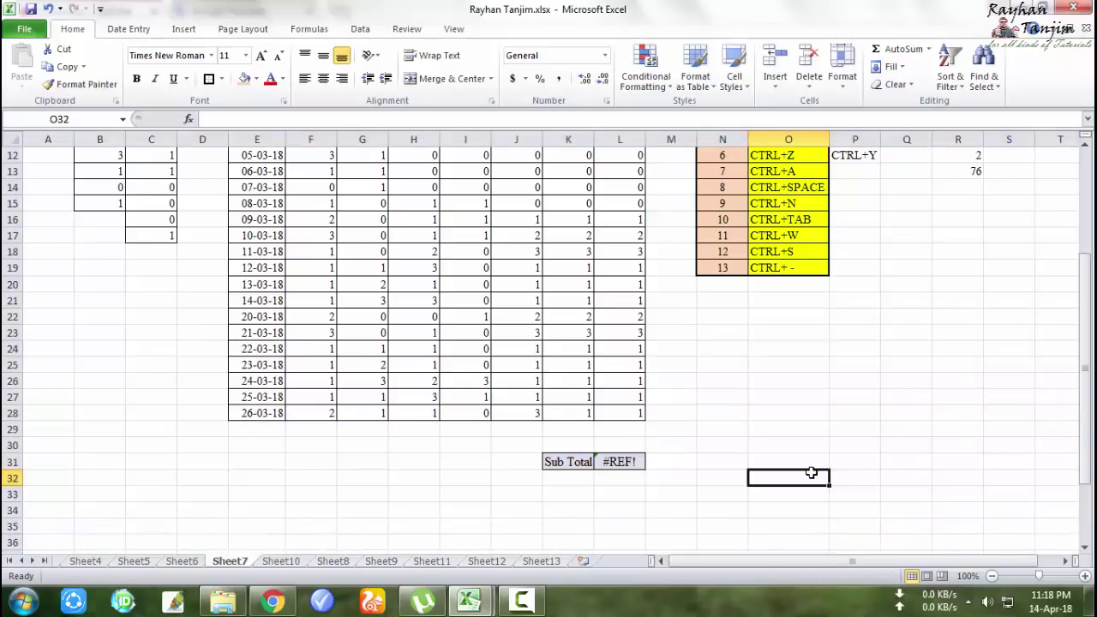
key(ctrl+z)
key(ctrl+z)
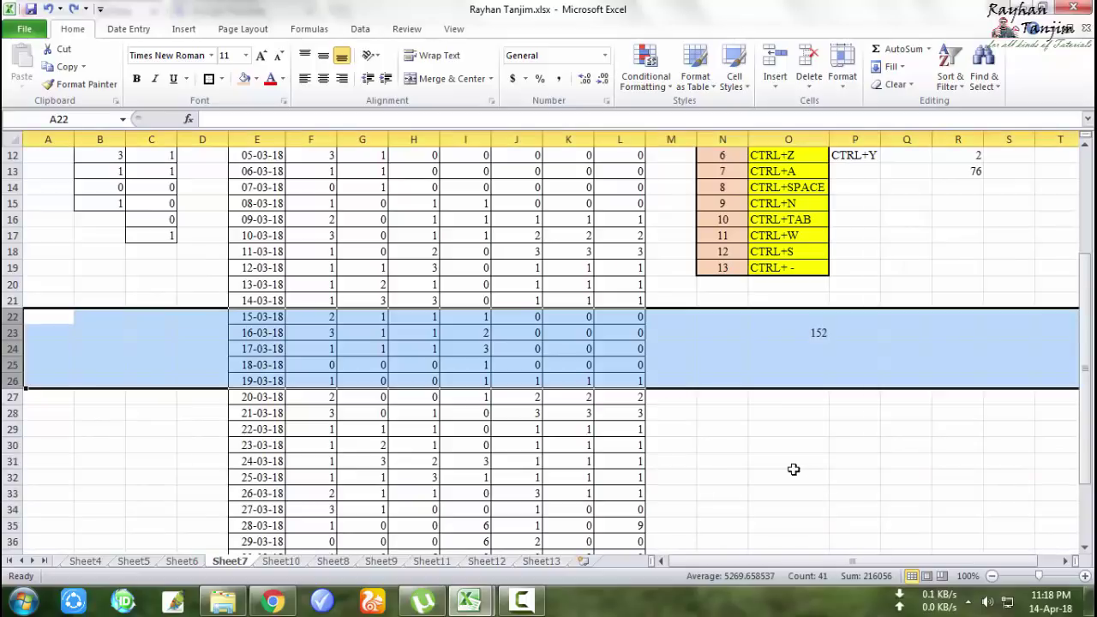
scroll(791, 455, down, 2)
scroll(791, 455, up, 3)
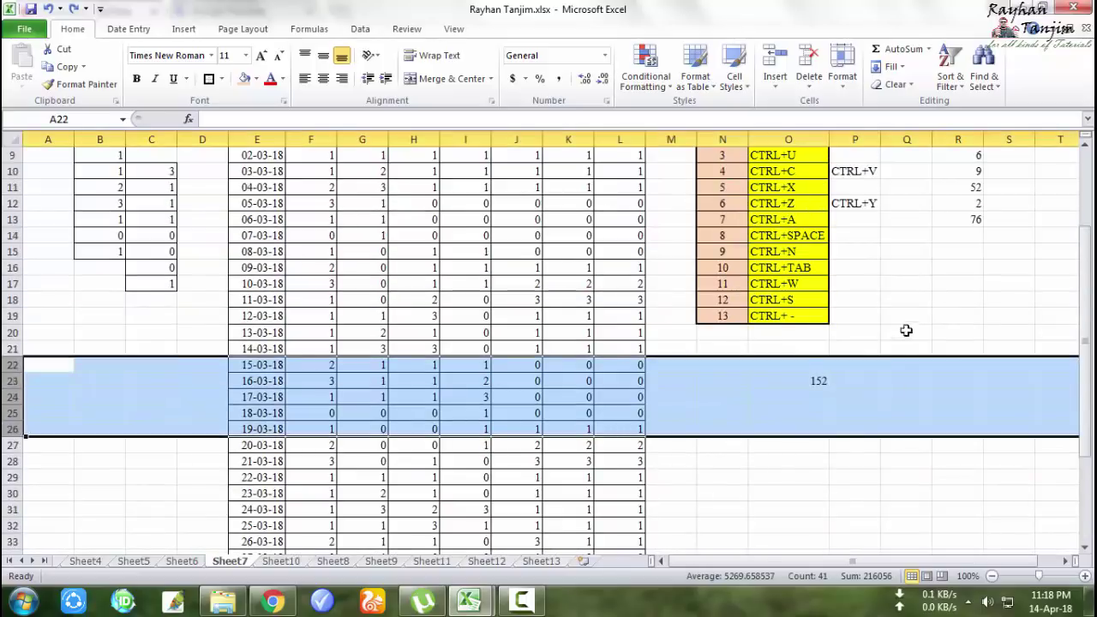
click(906, 332)
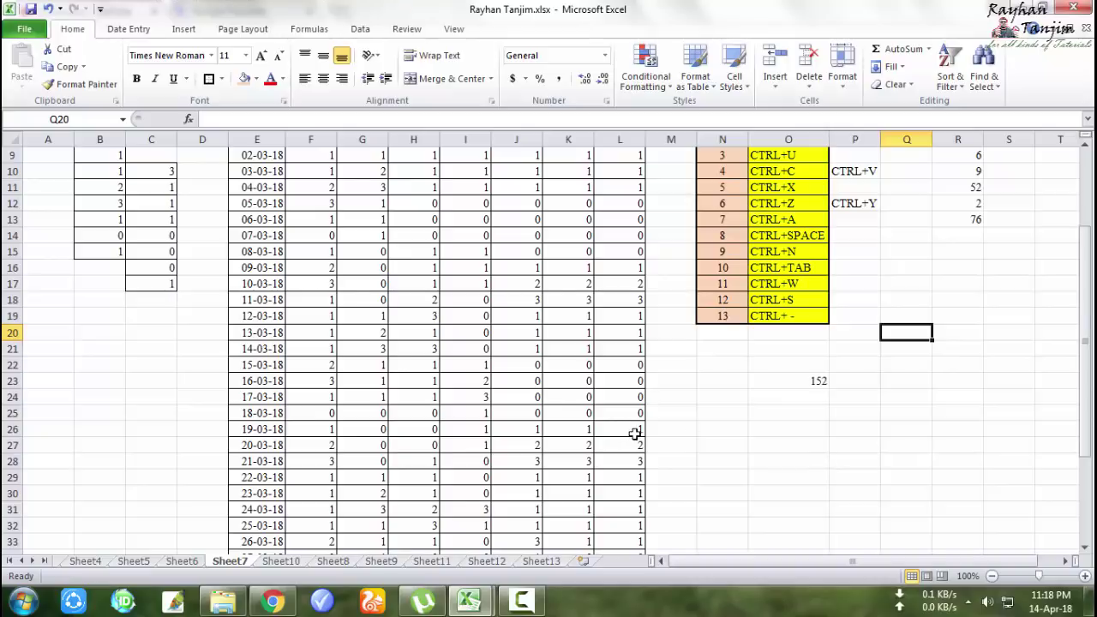
scroll(631, 435, up, 2)
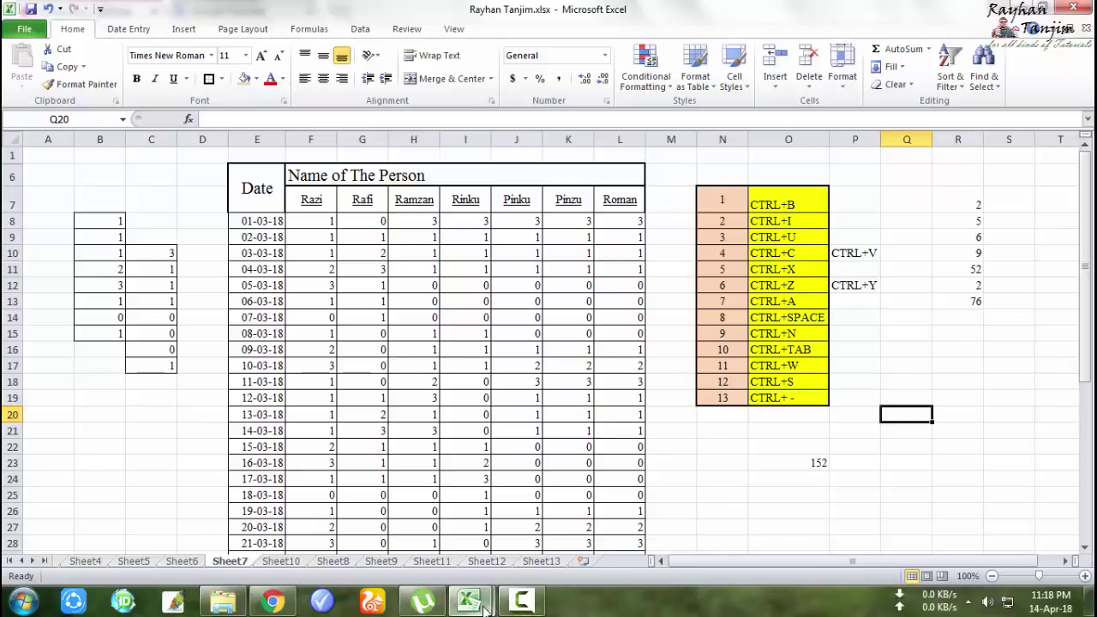
Switch to the subscribe.xlsx workbook showing the '13 Effective Keyboard Shortcuts' subscribe message
mouse_move(469, 603)
click(537, 523)
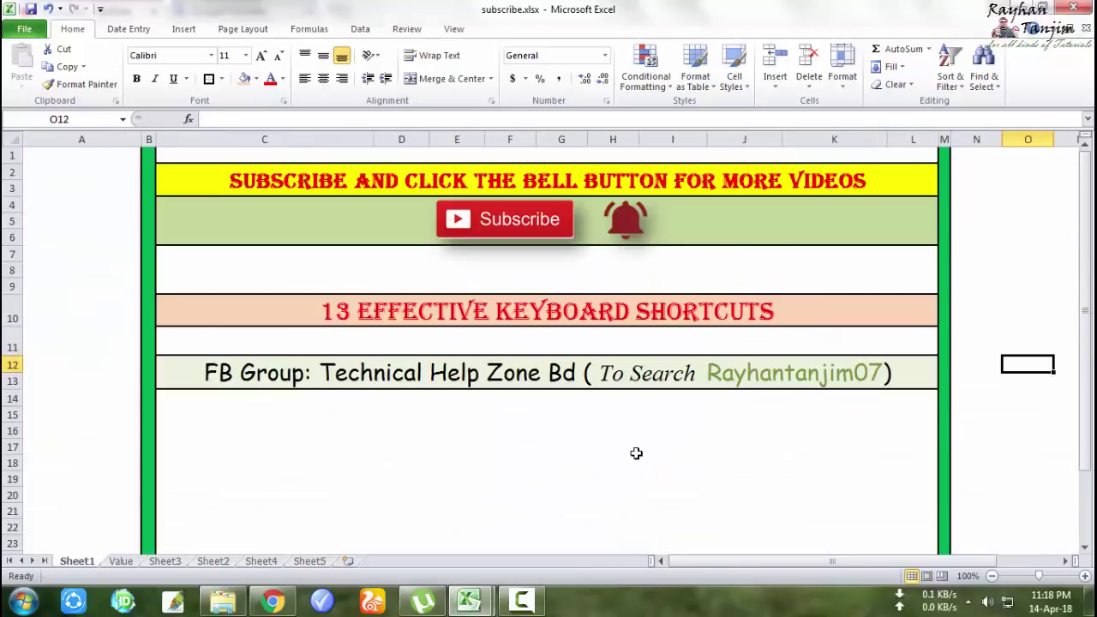